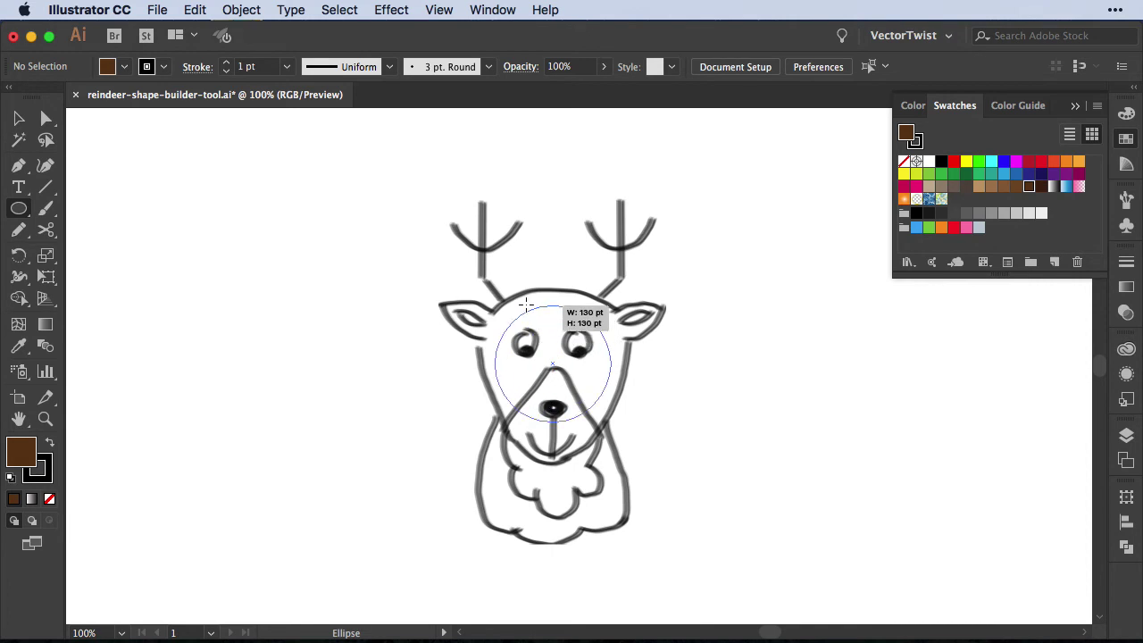
# Shape the head circle to the sketch by converting its bottom anchor to a corner, pulling it past the chin and rounding it about 38 pt
pyautogui.press('p')
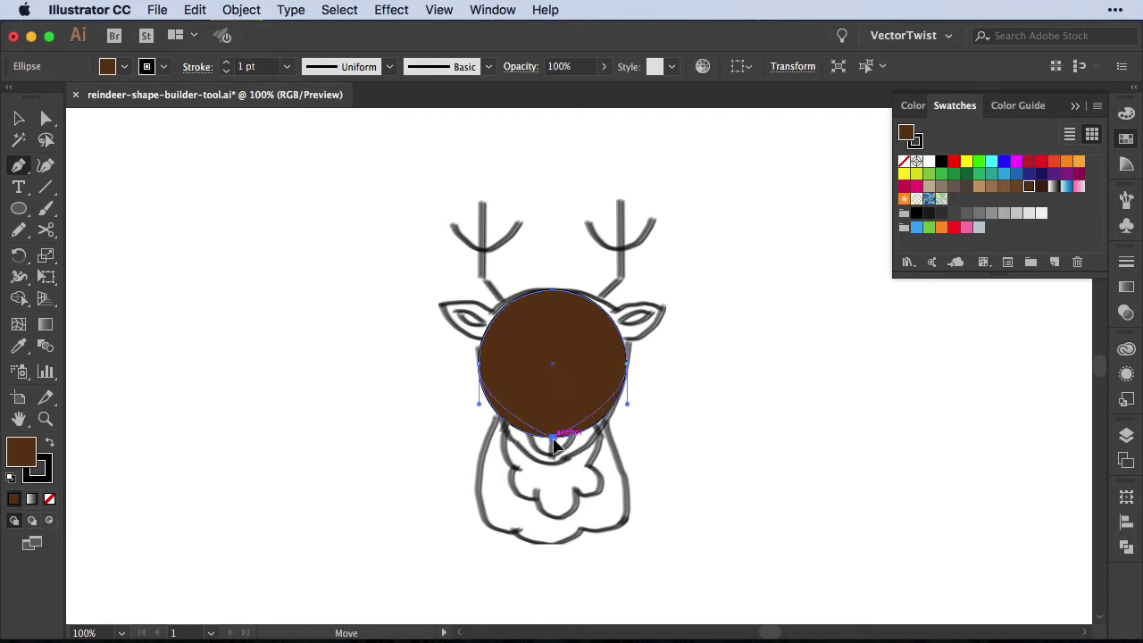
pyautogui.keyDown('alt'); pyautogui.click(552, 443); pyautogui.keyUp('alt')
pyautogui.press('a')
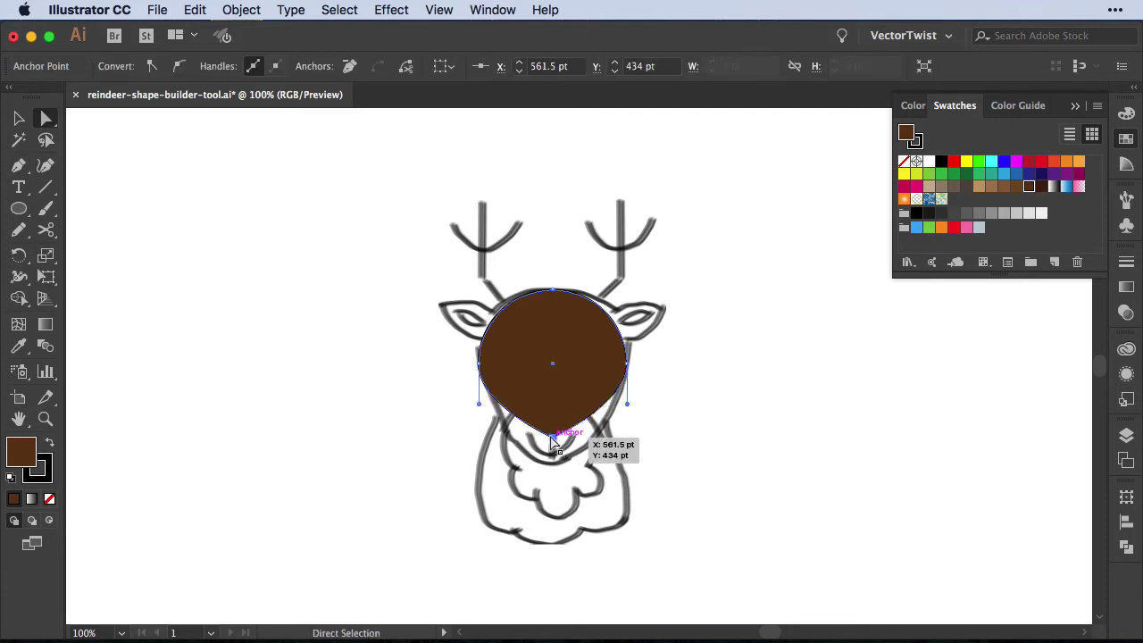
pyautogui.moveTo(550, 438); pyautogui.dragTo(554, 474)
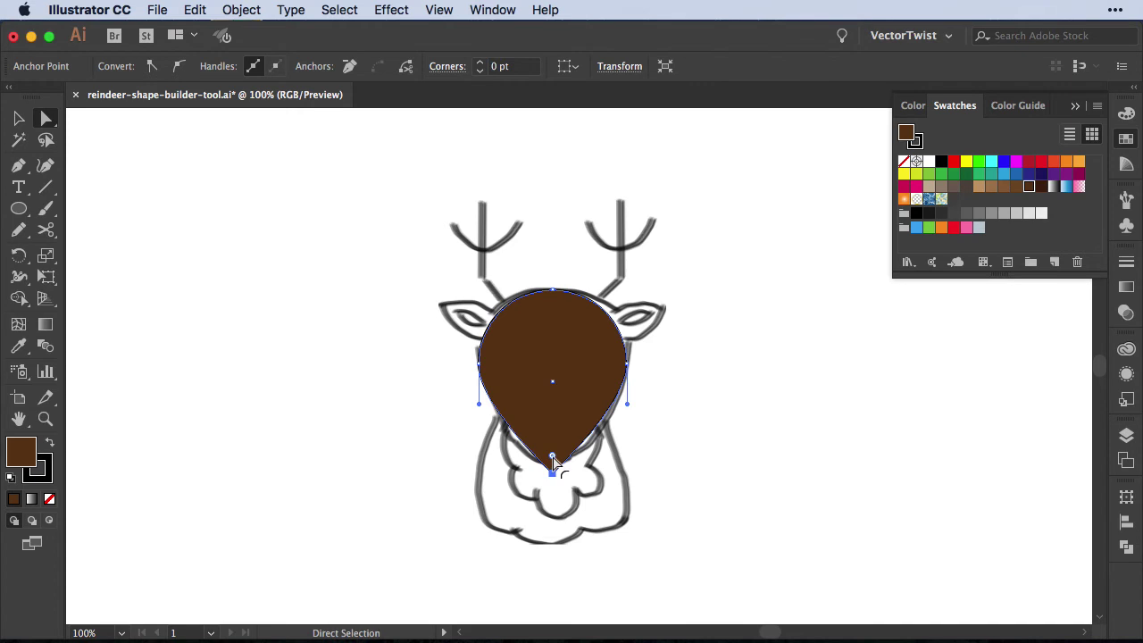
pyautogui.moveTo(552, 459); pyautogui.dragTo(554, 432)
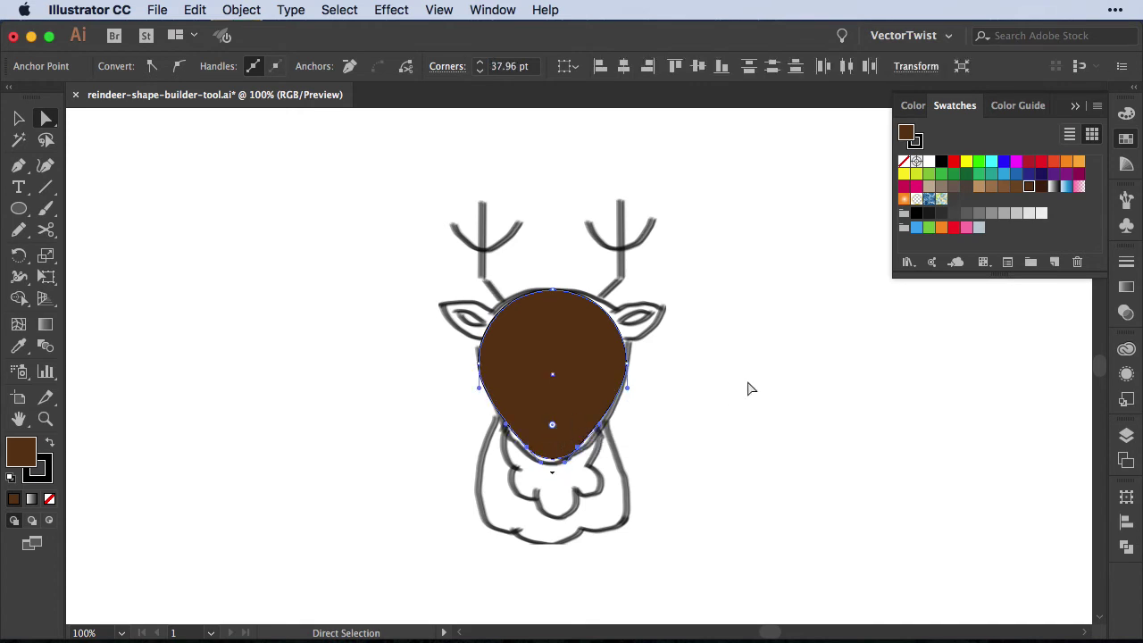
pyautogui.click(628, 367)
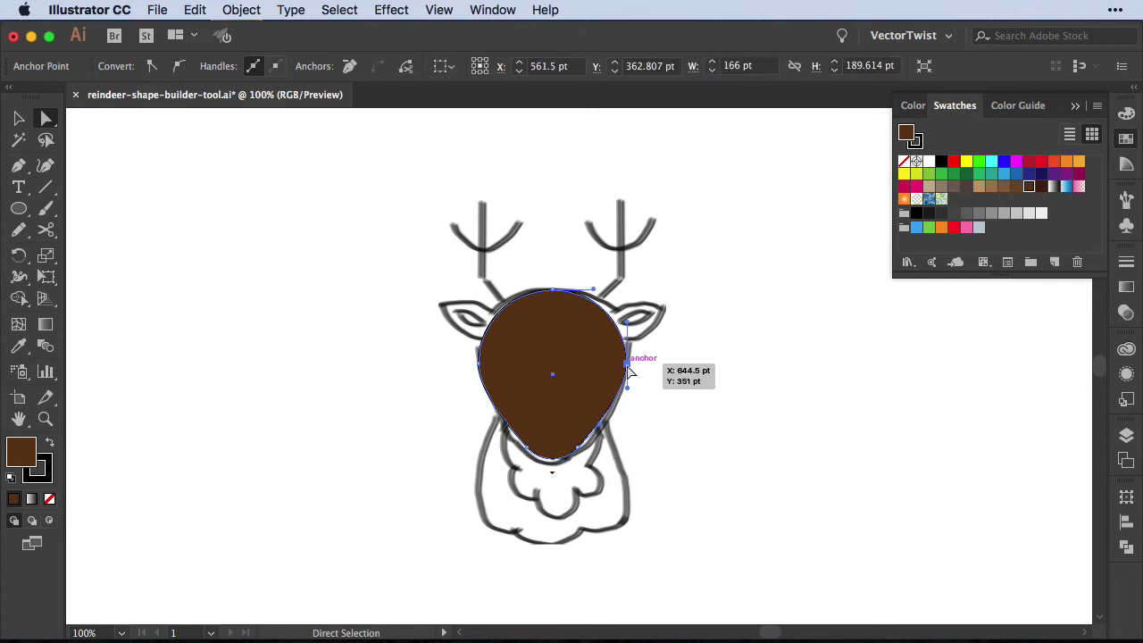
pyautogui.keyDown('shift'); pyautogui.click(479, 365); pyautogui.keyUp('shift')
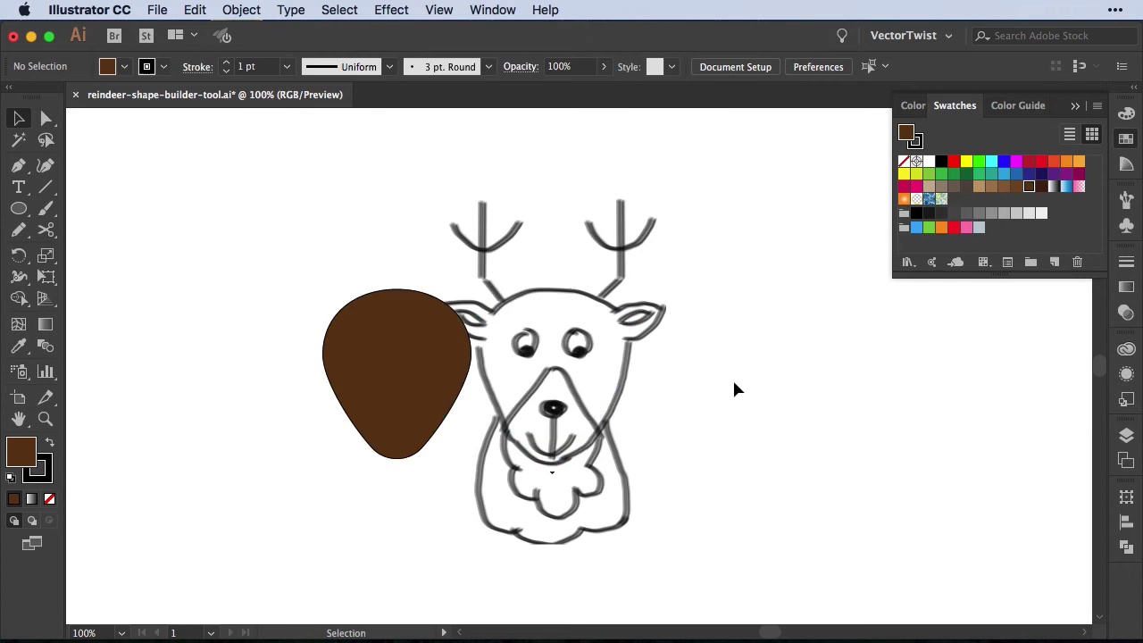
# Draw a circle over the sketch's muzzle and reshape its top anchor into a raised, rounded tip with a corner radius of about 16 pt
pyautogui.press('l')
pyautogui.moveTo(551, 433); pyautogui.dragTo(598, 387)
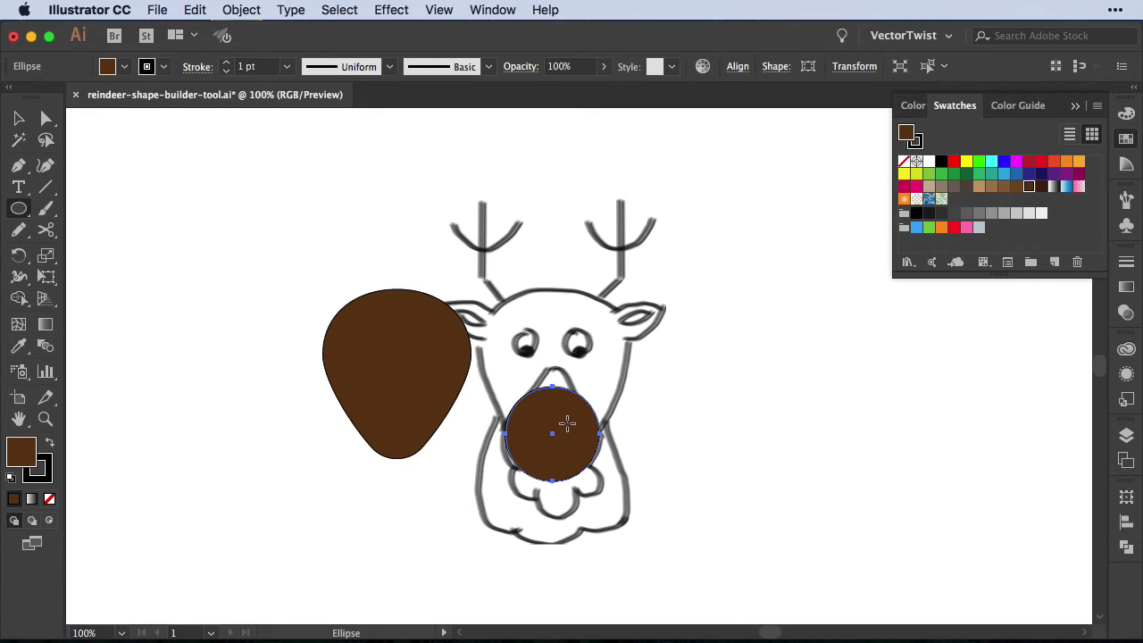
pyautogui.press('p')
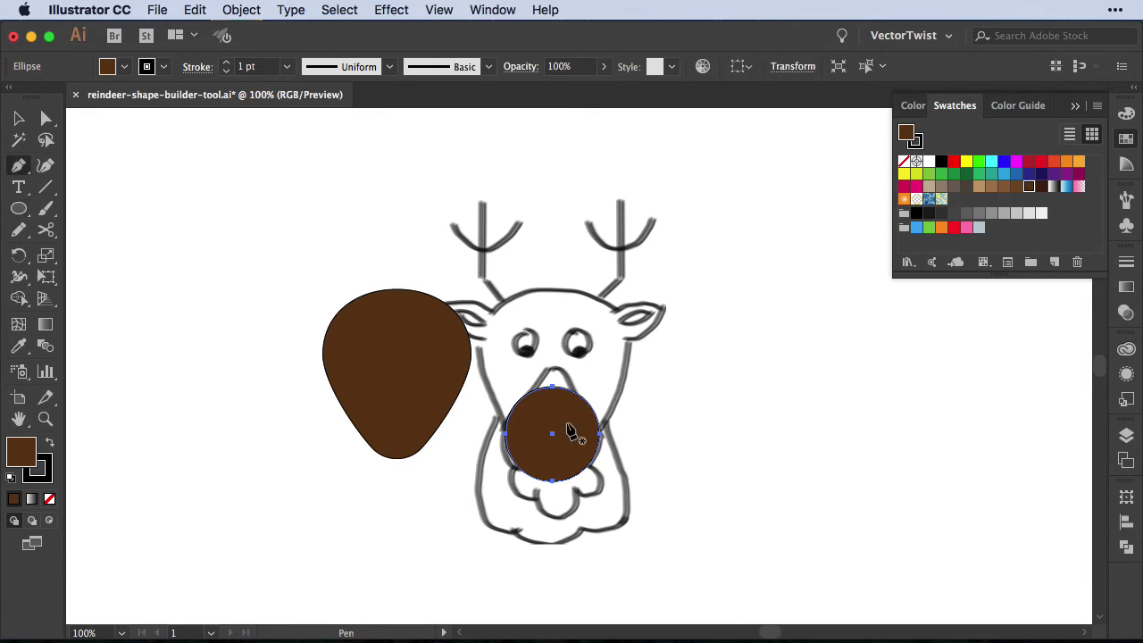
pyautogui.press('super')
pyautogui.press('alt')
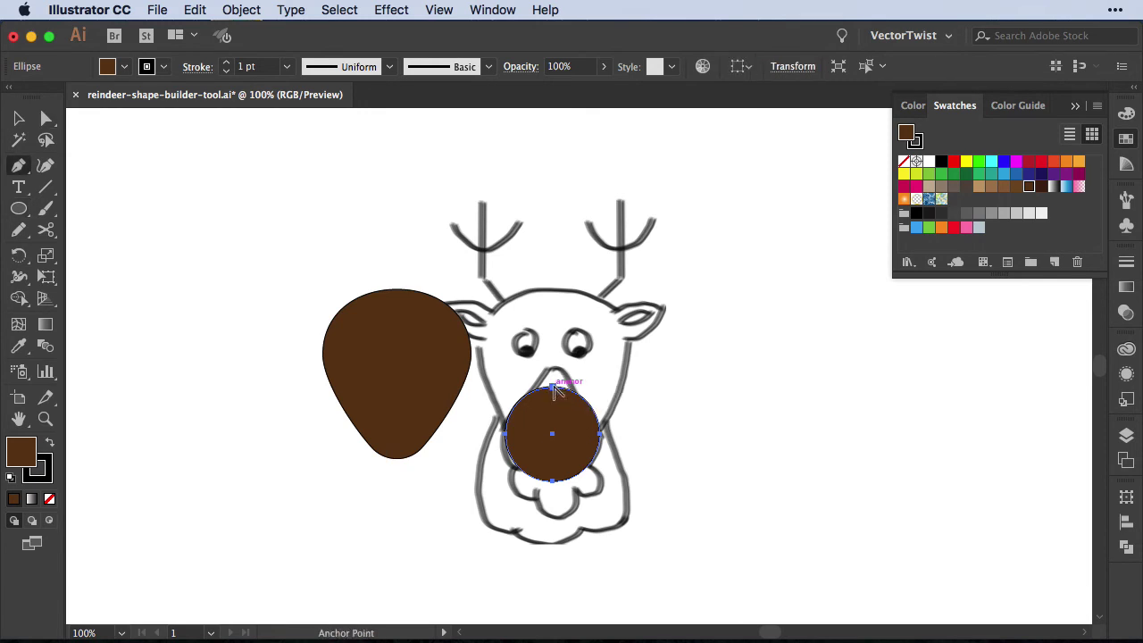
pyautogui.keyDown('alt'); pyautogui.click(553, 388); pyautogui.keyUp('alt')
pyautogui.moveTo(554, 387)
pyautogui.mouseDown()
pyautogui.moveTo(553, 366)
pyautogui.moveTo(556, 393)
pyautogui.mouseUp()
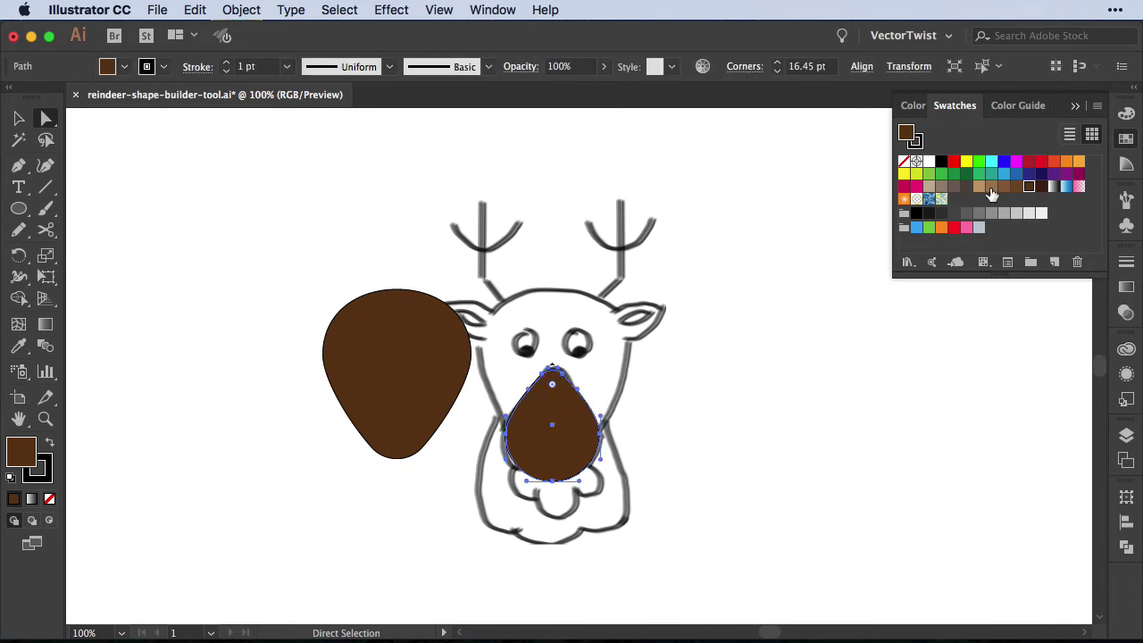
# Fill the muzzle with a lighter brown and place it over the lower part of the dark brown head
pyautogui.click(990, 186)
pyautogui.click(775, 416)
pyautogui.press('v')
pyautogui.moveTo(555, 425); pyautogui.dragTo(400, 424)
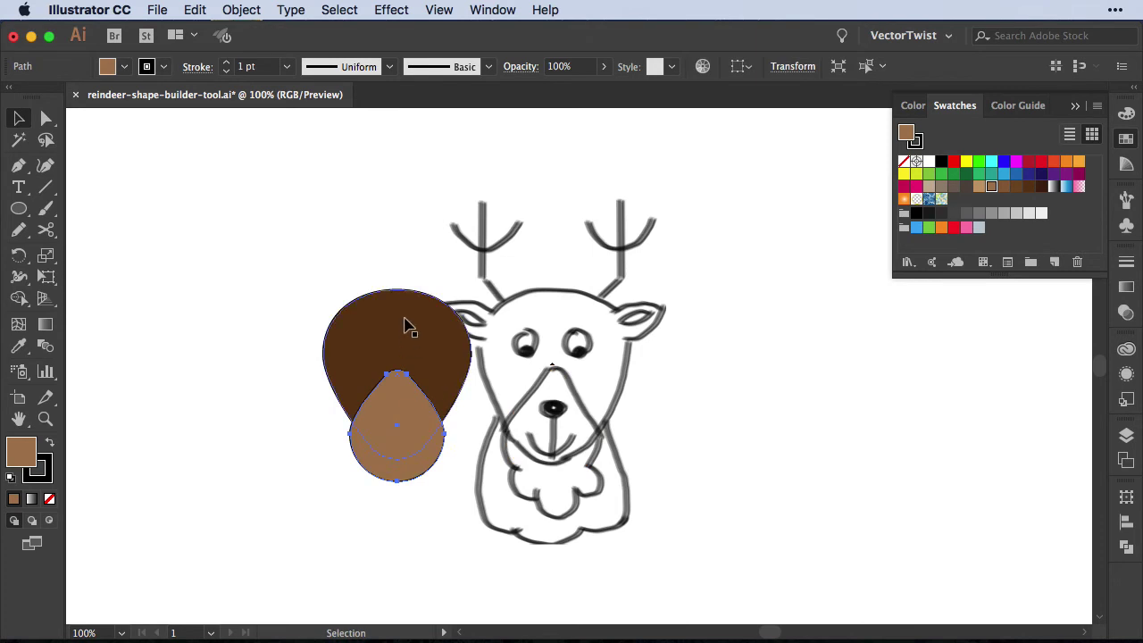
# Trim the muzzle to the head outline with Shape Builder, merging the overlapping areas and removing the part below the chin
pyautogui.moveTo(294, 234); pyautogui.dragTo(417, 475)
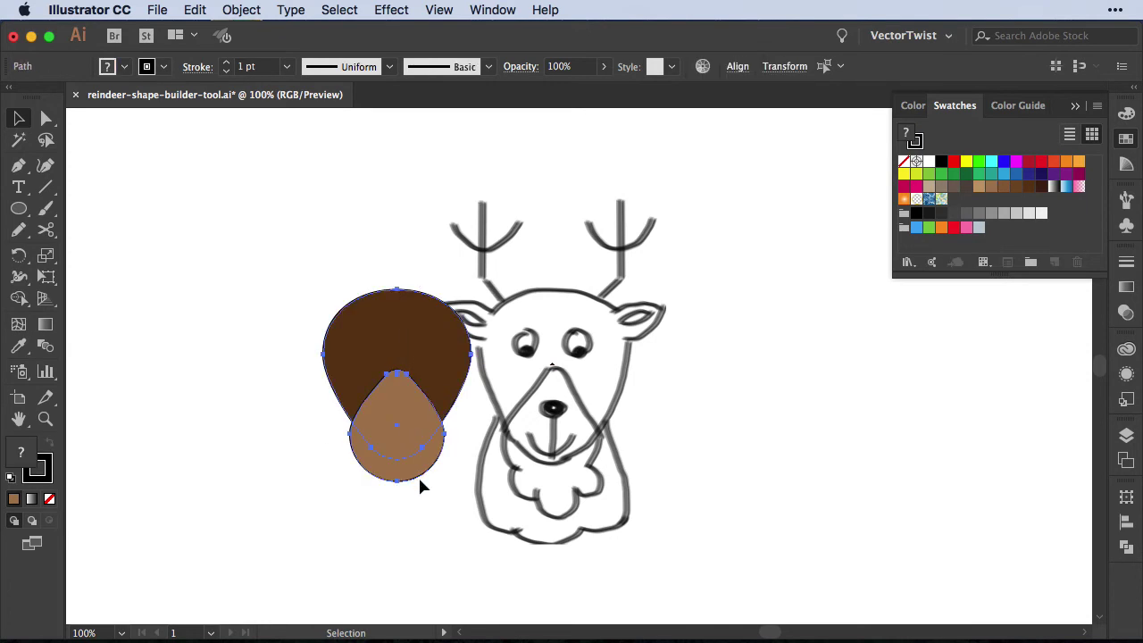
pyautogui.click(17, 302)
pyautogui.moveTo(399, 451); pyautogui.dragTo(413, 400)
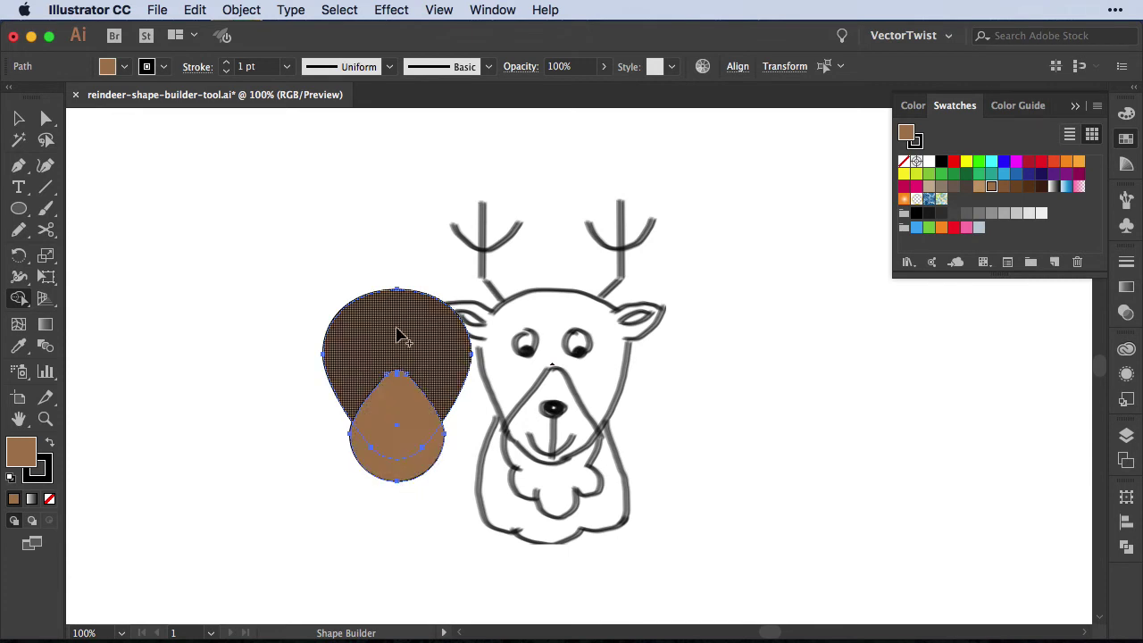
pyautogui.keyDown('alt'); pyautogui.click(399, 475); pyautogui.keyUp('alt')
pyautogui.press('v')
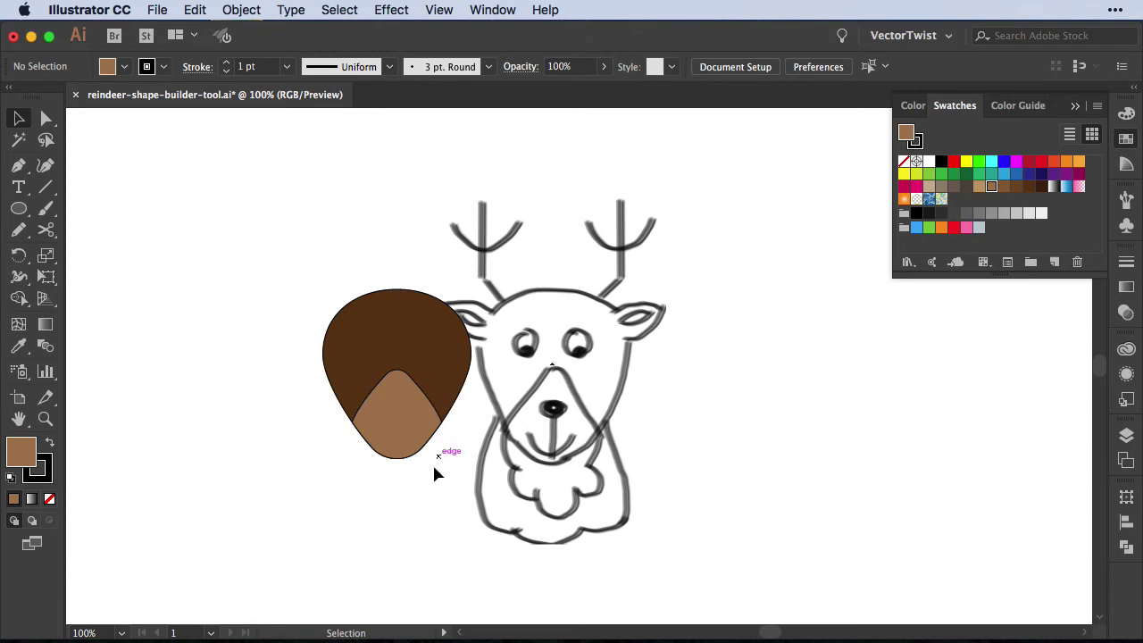
# Move the head and muzzle sideways, clear of the reindeer sketch
pyautogui.click(365, 347)
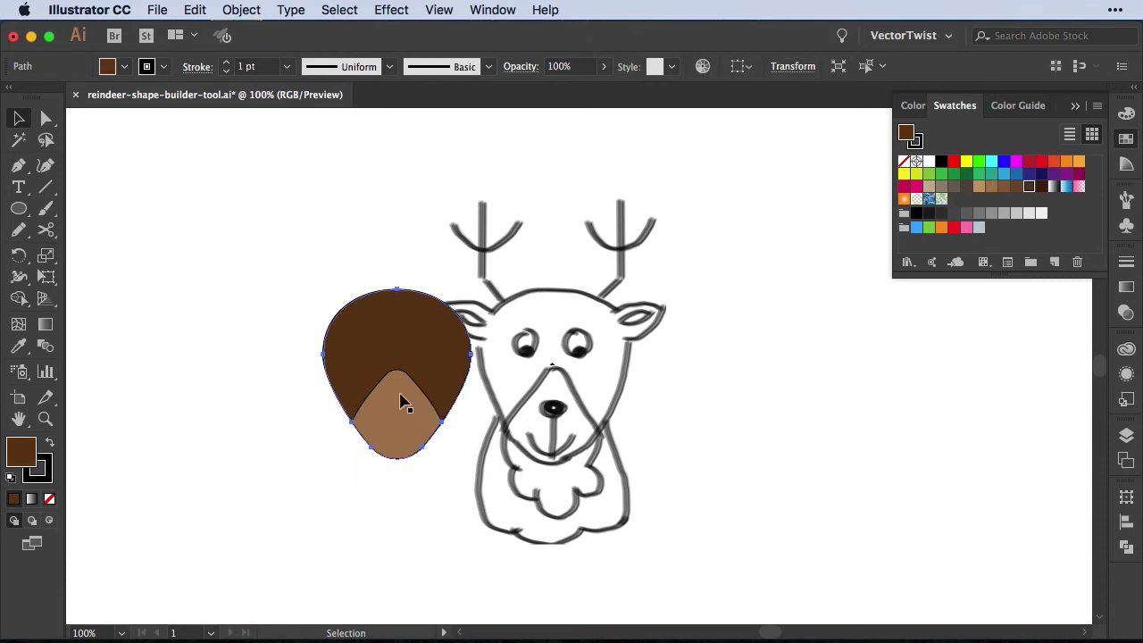
pyautogui.click(404, 504)
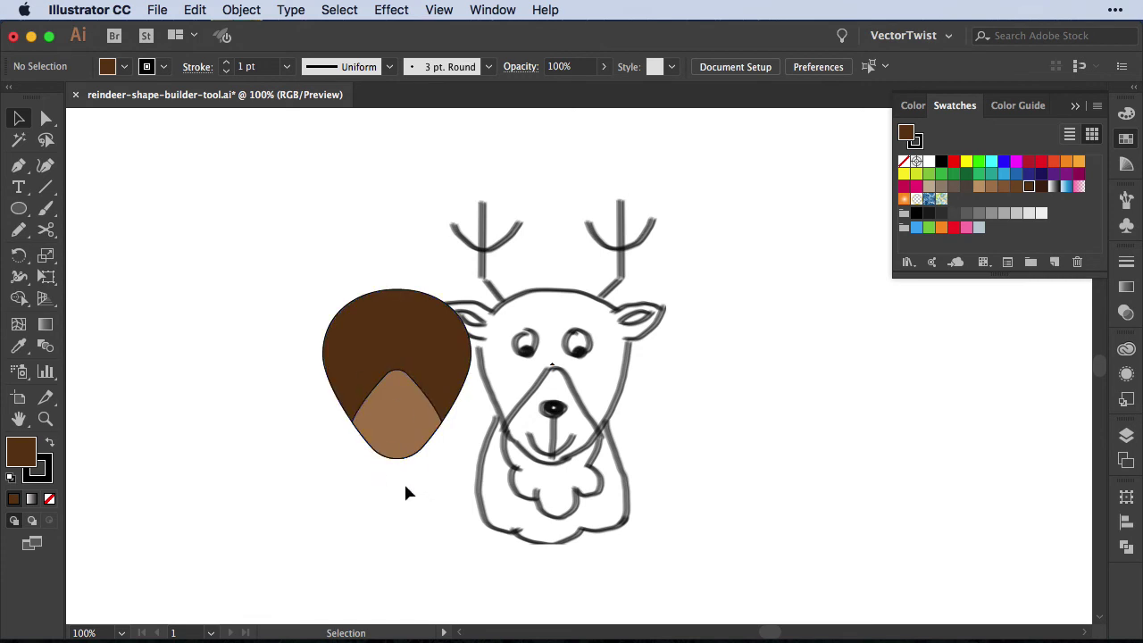
pyautogui.moveTo(427, 409); pyautogui.dragTo(352, 409)
pyautogui.click(418, 466)
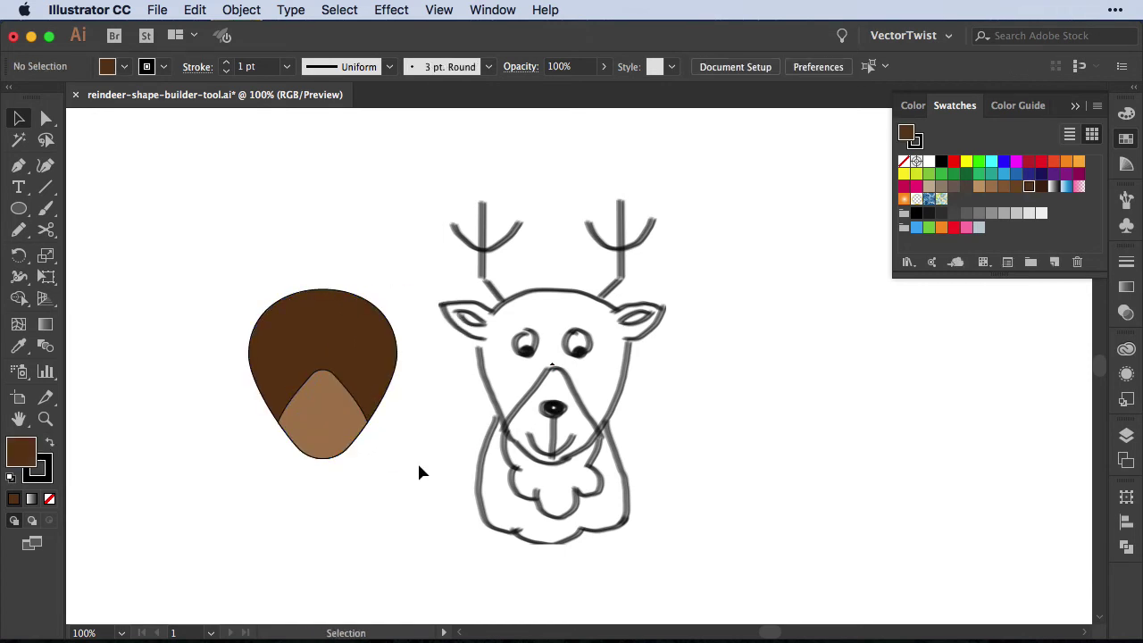
# Draw a small dark brown ellipse beside the sketch and stretch its right anchor into a pointed ear tip
pyautogui.press('l')
pyautogui.moveTo(672, 375); pyautogui.dragTo(720, 403)
pyautogui.press('p')
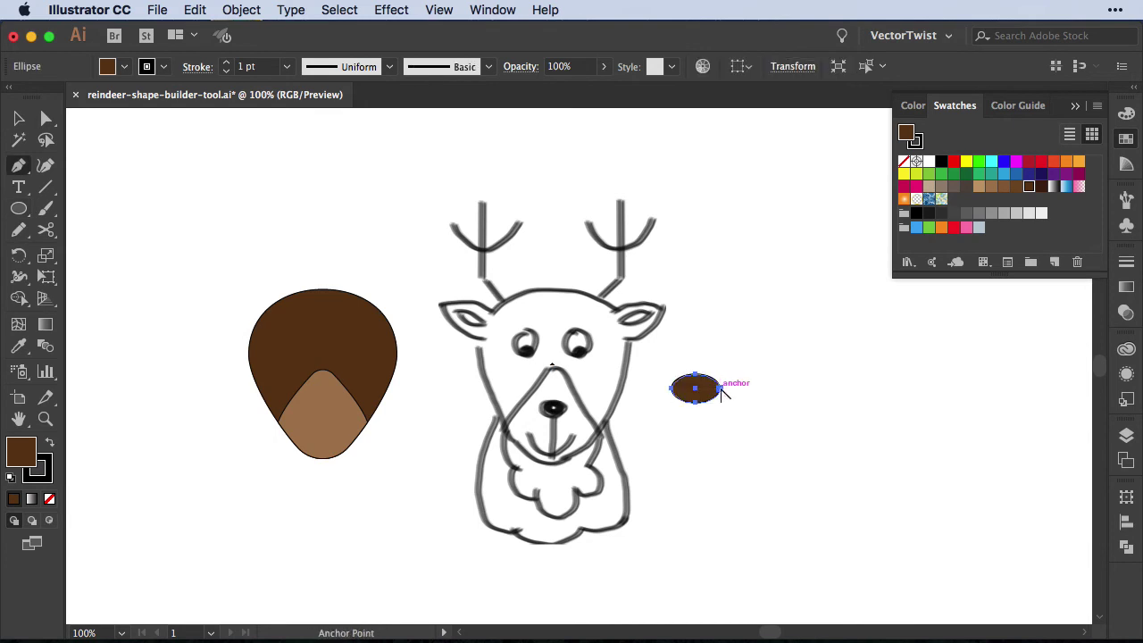
pyautogui.click(720, 389)
pyautogui.press('a')
pyautogui.moveTo(720, 390); pyautogui.dragTo(727, 391)
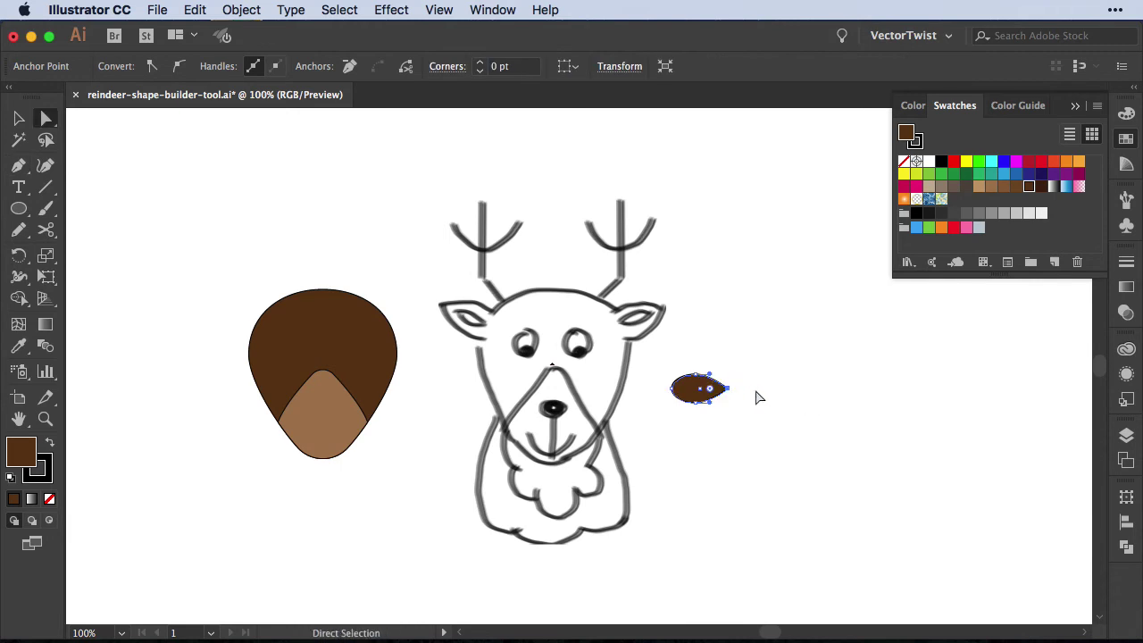
pyautogui.click(757, 398)
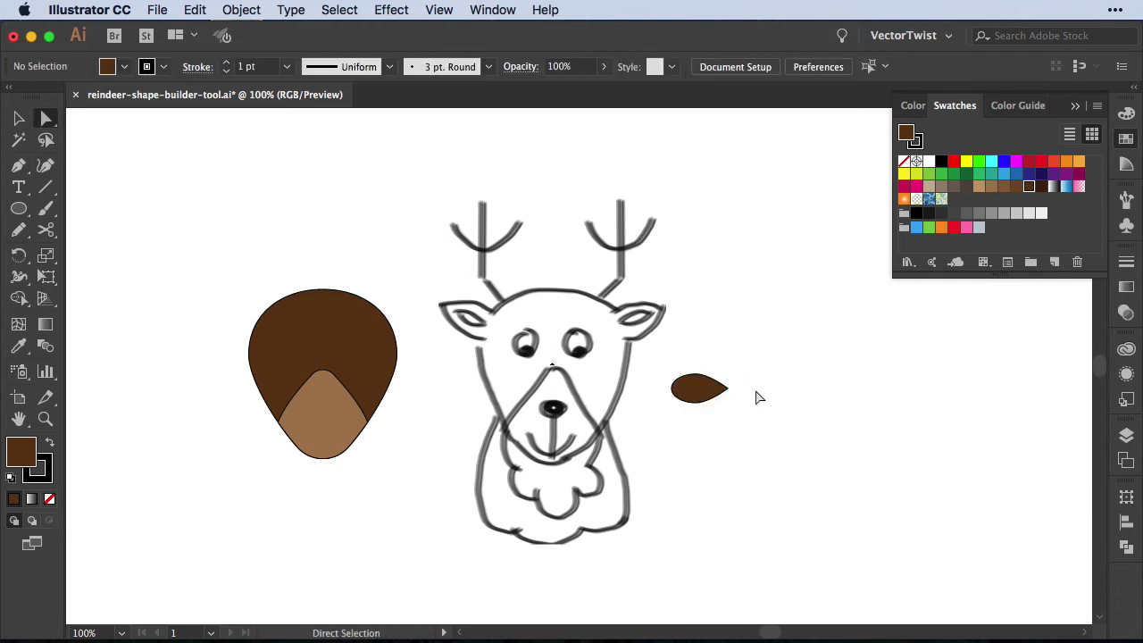
# Place the ear on the head's upper right edge and rotate it so the tip angles upward
pyautogui.press('v')
pyautogui.click(718, 393)
pyautogui.press('e')
pyautogui.moveTo(755, 386); pyautogui.dragTo(412, 318)
pyautogui.press('v')
pyautogui.press('e')
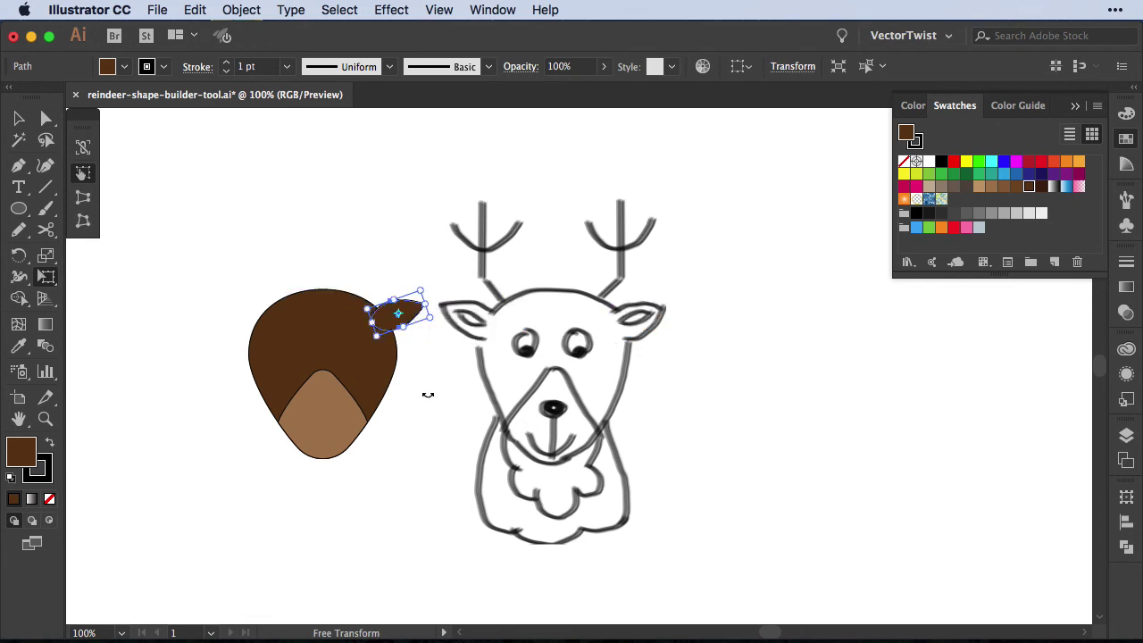
pyautogui.press('v')
pyautogui.click(425, 384)
# Adjust the ear's position on the head and move the head, muzzle and ear farther from the sketch
pyautogui.moveTo(335, 420)
pyautogui.mouseDown()
pyautogui.moveTo(556, 454)
pyautogui.moveTo(568, 437)
pyautogui.mouseUp()
pyautogui.click(723, 362)
pyautogui.moveTo(649, 325); pyautogui.dragTo(657, 331)
pyautogui.click(693, 328)
pyautogui.moveTo(676, 408); pyautogui.dragTo(530, 314)
pyautogui.moveTo(577, 413); pyautogui.dragTo(330, 362)
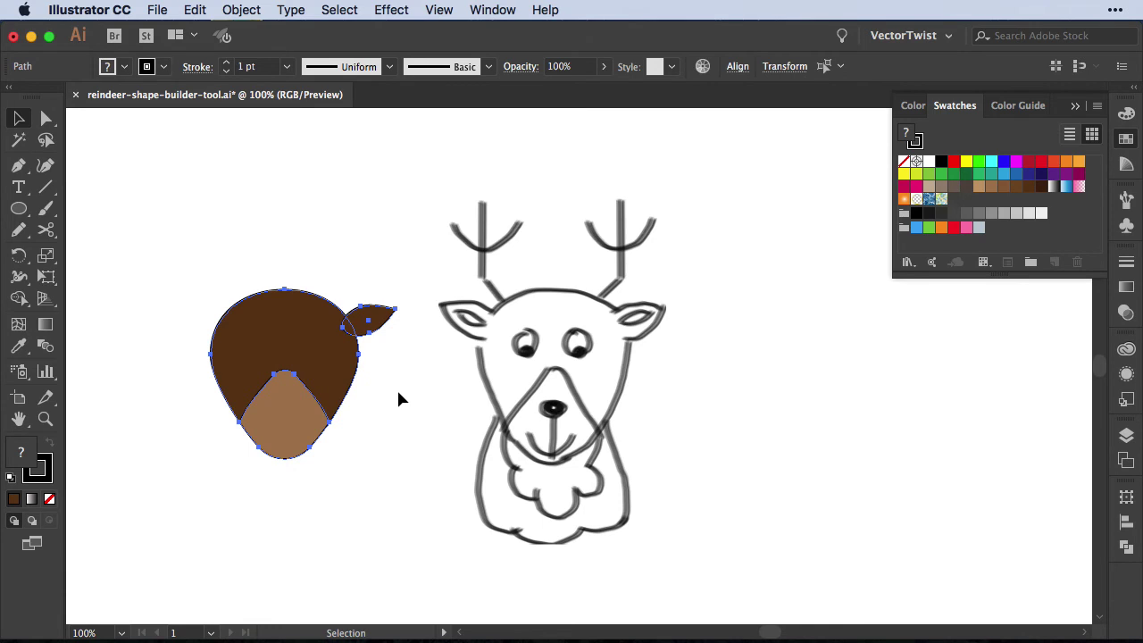
pyautogui.click(398, 393)
# Reflect a copy of the ear across the head's vertical centre to make the opposite ear
pyautogui.click(368, 323)
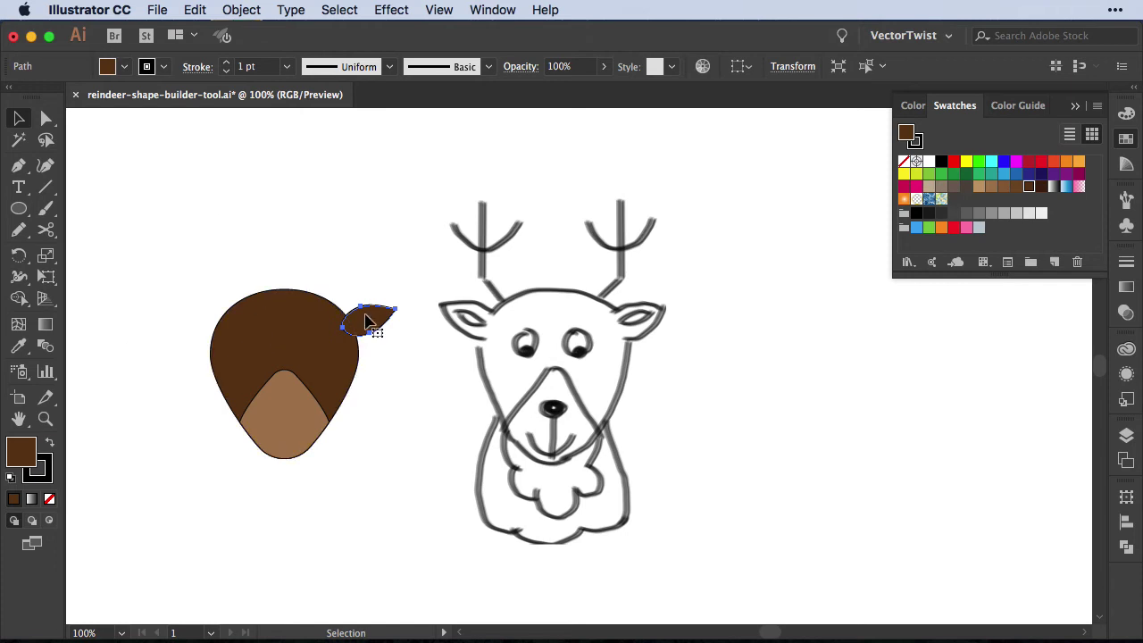
pyautogui.press('o')
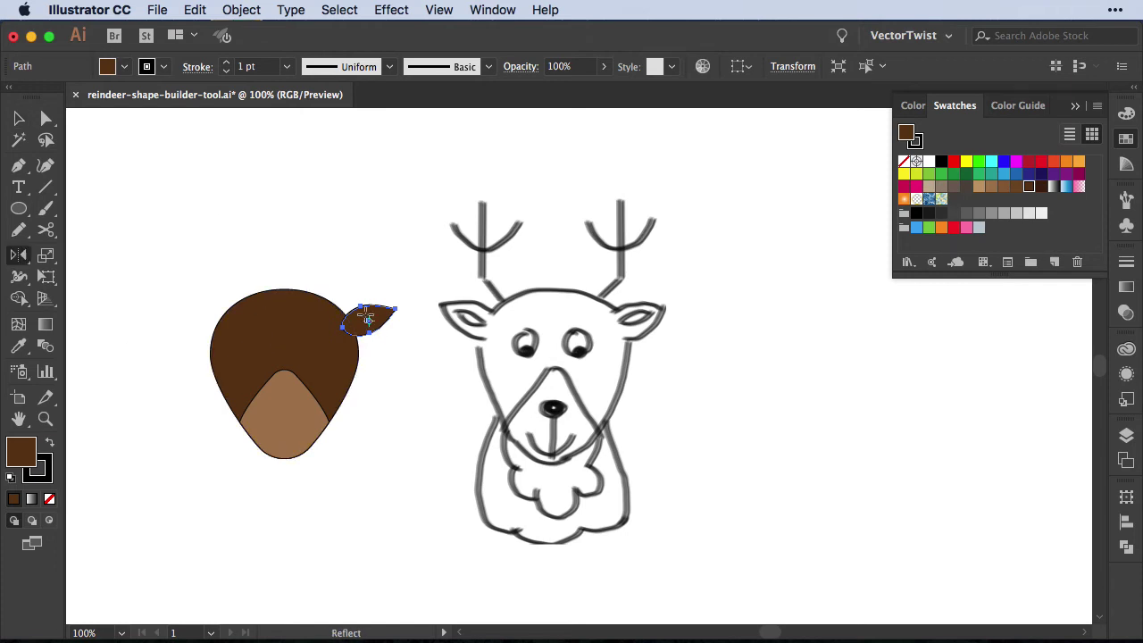
pyautogui.click(284, 288)
pyautogui.moveTo(305, 262); pyautogui.dragTo(255, 264)
# Merge both ears with the head using Shape Builder and place the merged shape behind the muzzle
pyautogui.press('v')
pyautogui.keyDown('shift'); pyautogui.click(388, 320); pyautogui.keyUp('shift')
pyautogui.keyDown('shift'); pyautogui.click(284, 306); pyautogui.keyUp('shift')
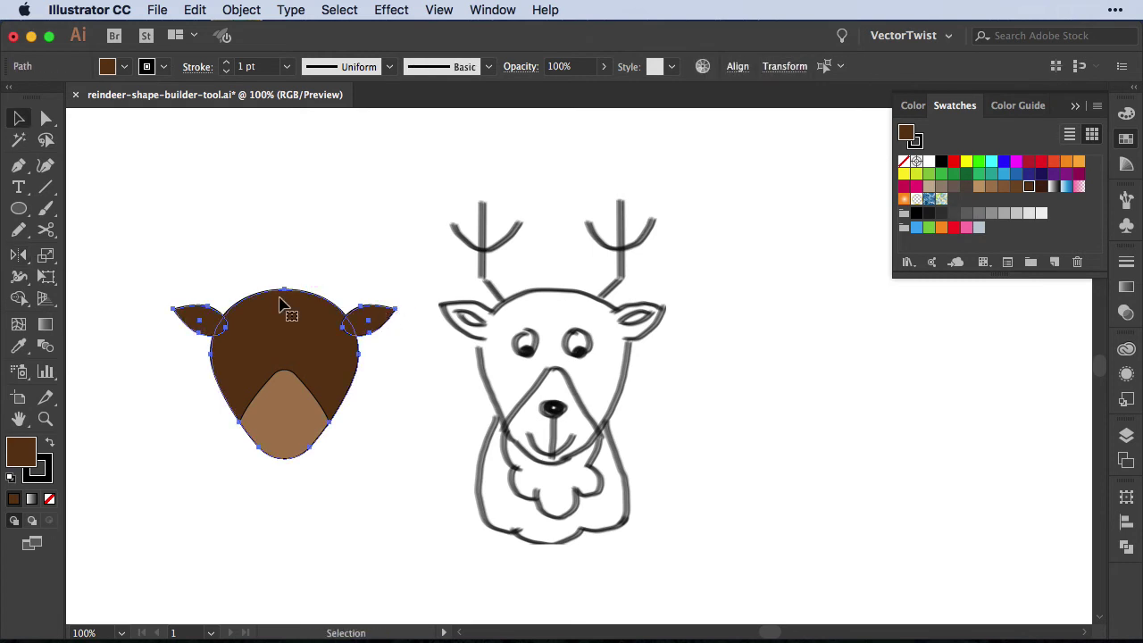
pyautogui.click(18, 298)
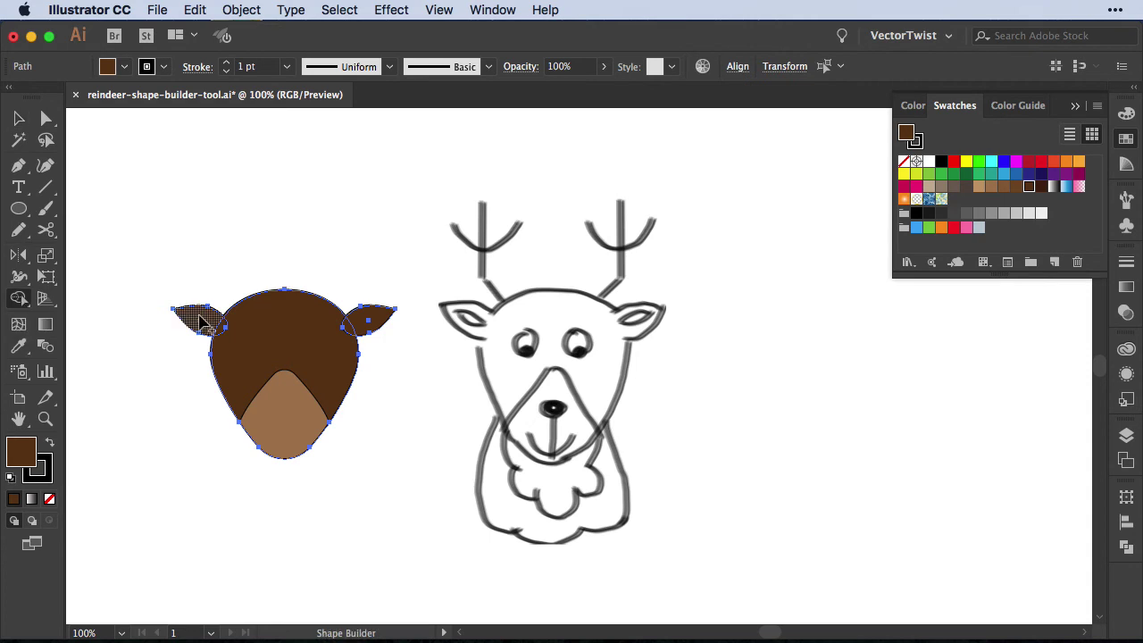
pyautogui.moveTo(198, 318)
pyautogui.mouseDown()
pyautogui.moveTo(241, 334)
pyautogui.moveTo(373, 316)
pyautogui.mouseUp()
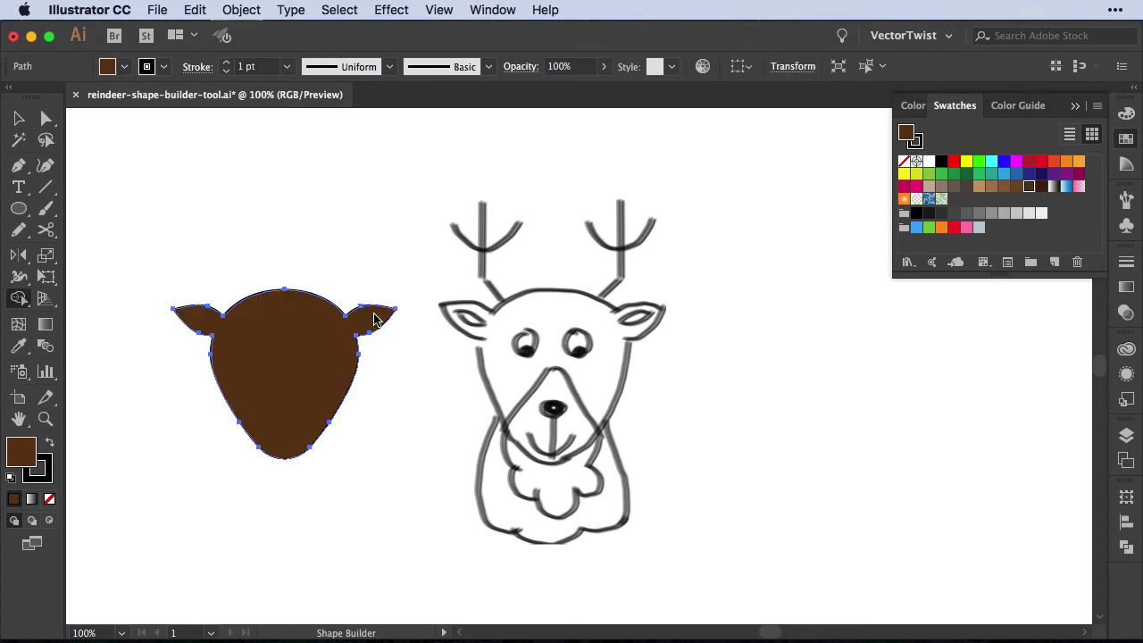
pyautogui.press('super+z')
pyautogui.press('v')
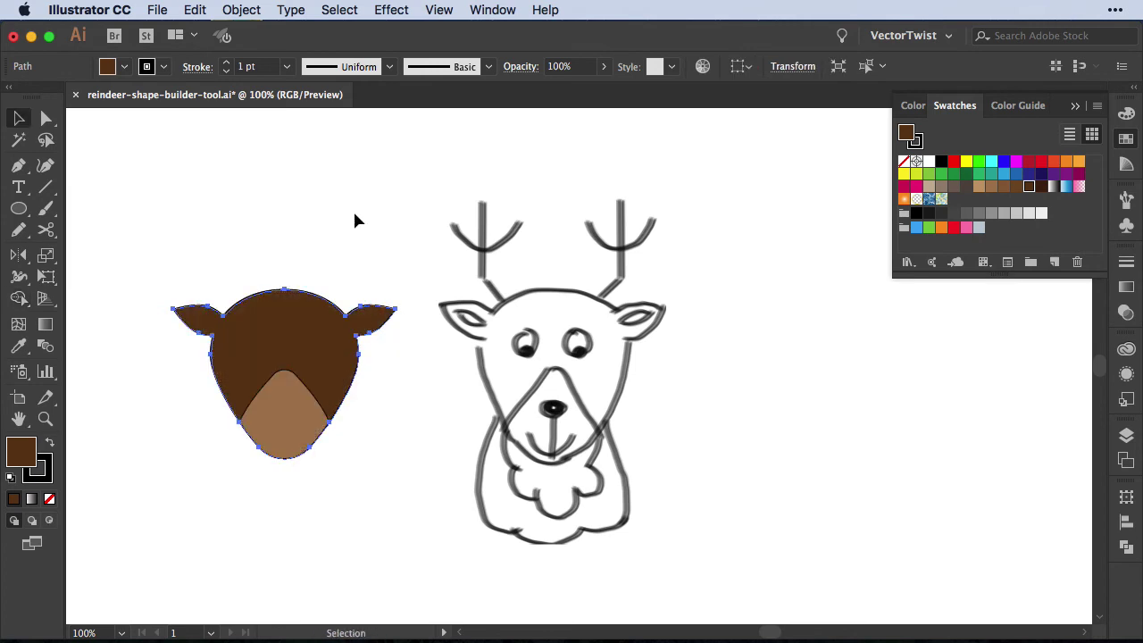
pyautogui.click(348, 250)
# Draw a small flat ellipse for the inner ear and extend its right anchor into a point
pyautogui.press('l')
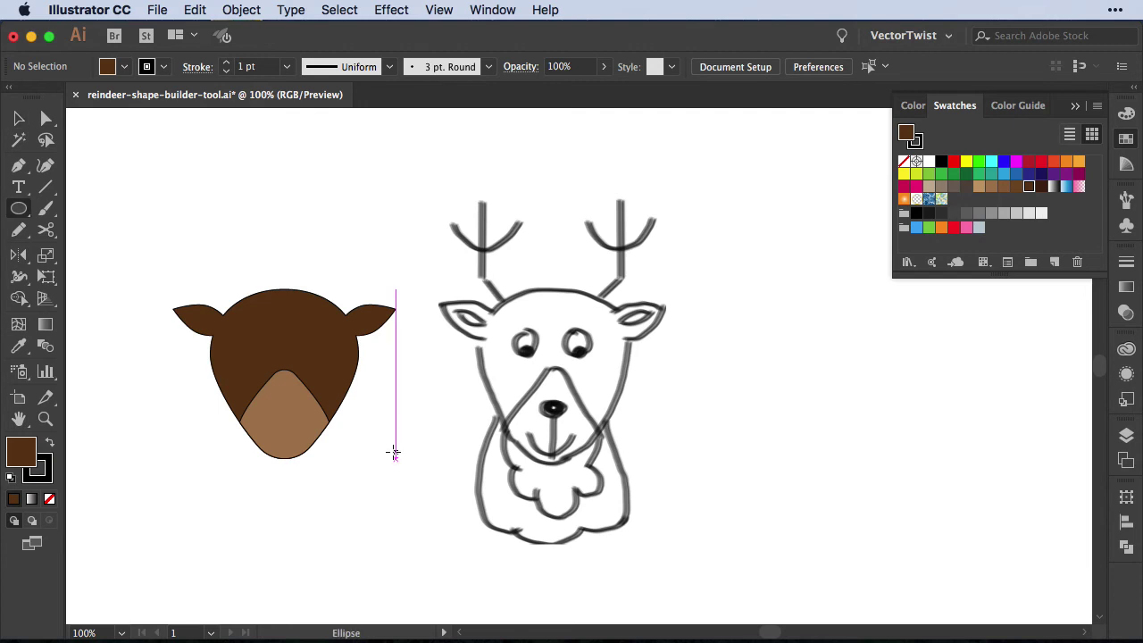
pyautogui.moveTo(396, 430); pyautogui.dragTo(423, 440)
pyautogui.press('p')
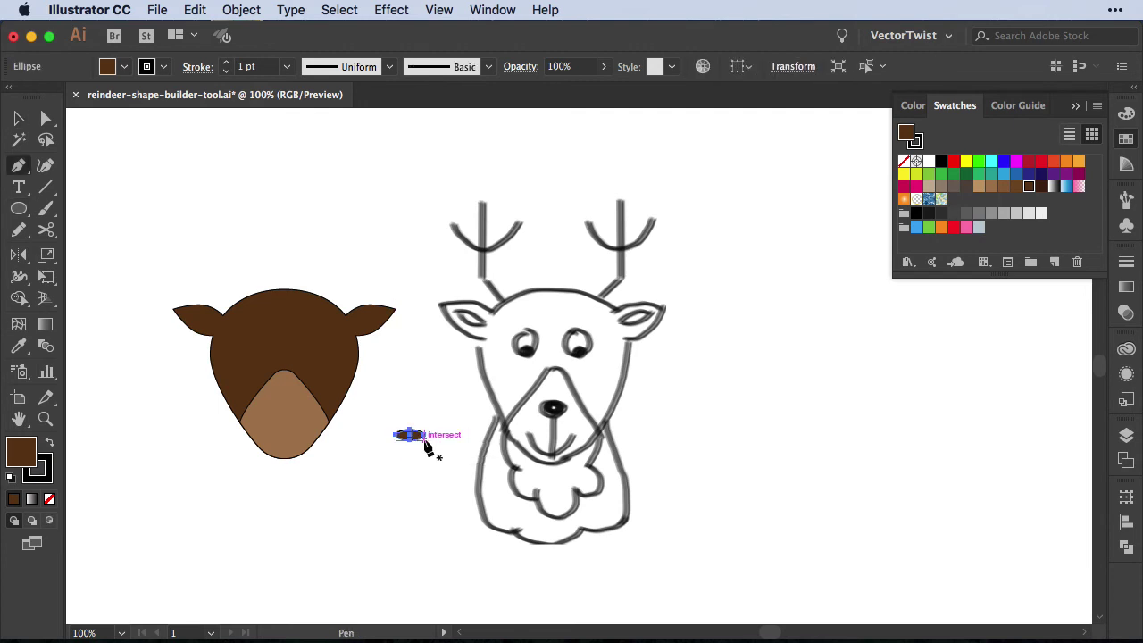
pyautogui.click(424, 436)
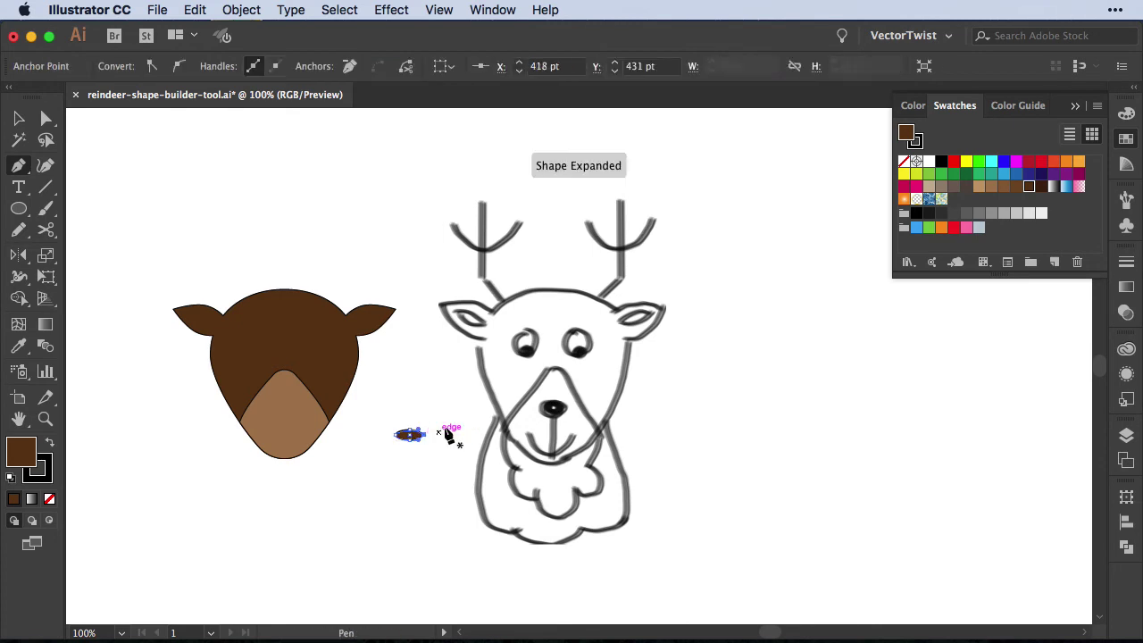
pyautogui.press('a')
pyautogui.press('v')
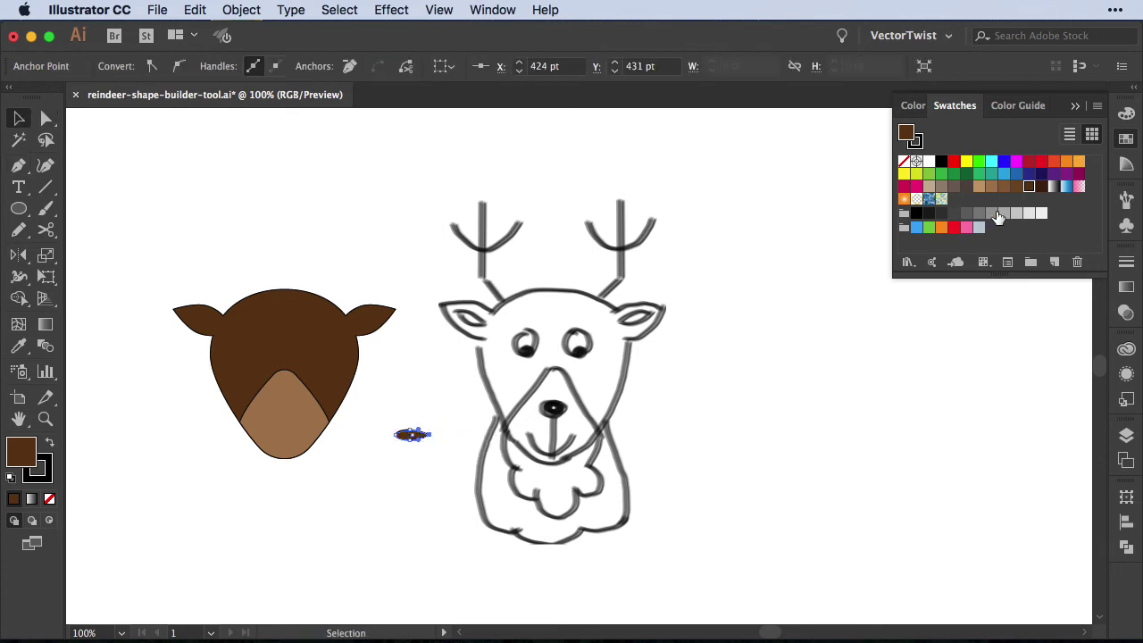
# Fill the inner ear shape with light tan, then fit and rotate it inside the right ear
pyautogui.click(980, 186)
pyautogui.moveTo(411, 434); pyautogui.dragTo(367, 318)
pyautogui.press('e')
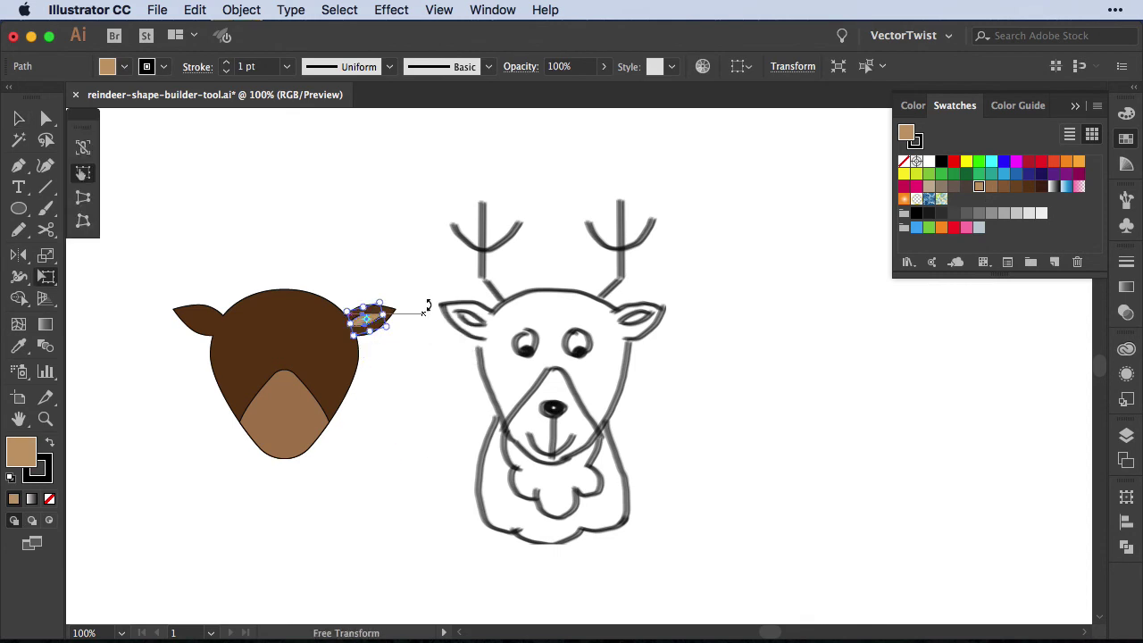
# Reflect a copy of the tan inner ear across the head's vertical centre into the left ear
pyautogui.press('o')
pyautogui.click(284, 290)
pyautogui.moveTo(301, 285); pyautogui.dragTo(239, 258)
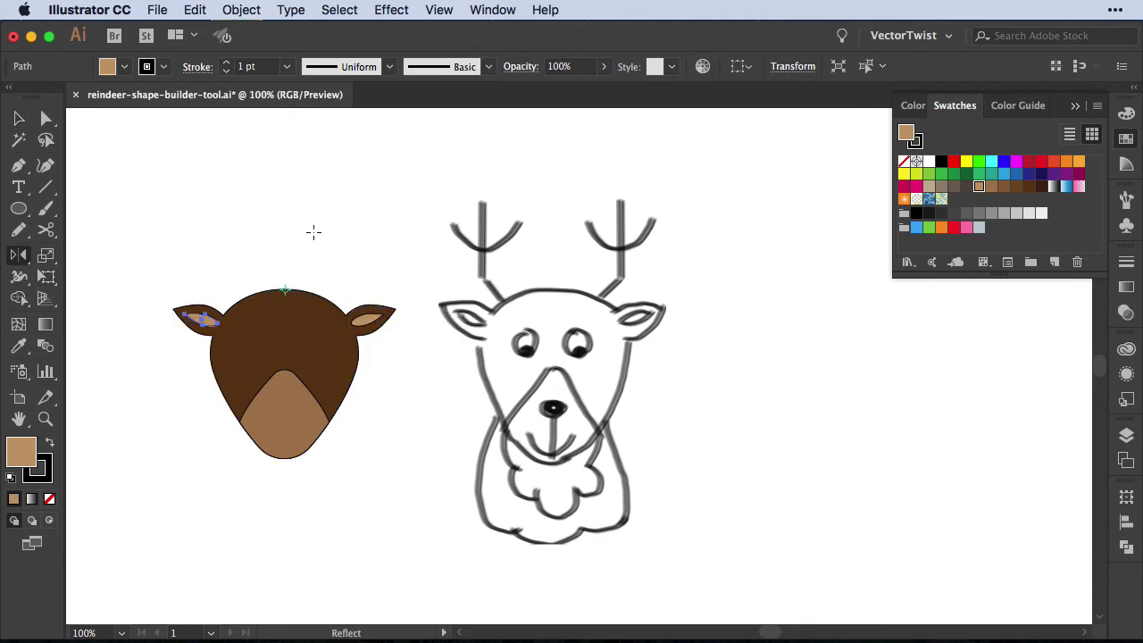
pyautogui.press('v')
pyautogui.click(313, 238)
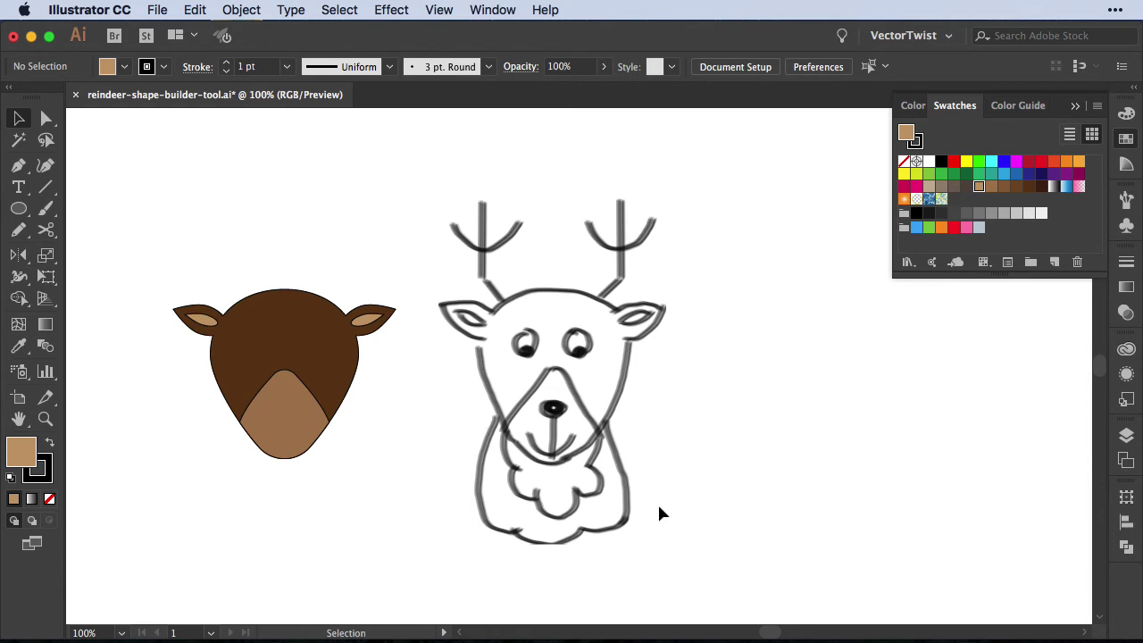
# Draw a rectangle over the sketched body, widen its lower edge into a trapezoid, and move it to the right of the sketch
pyautogui.press('m')
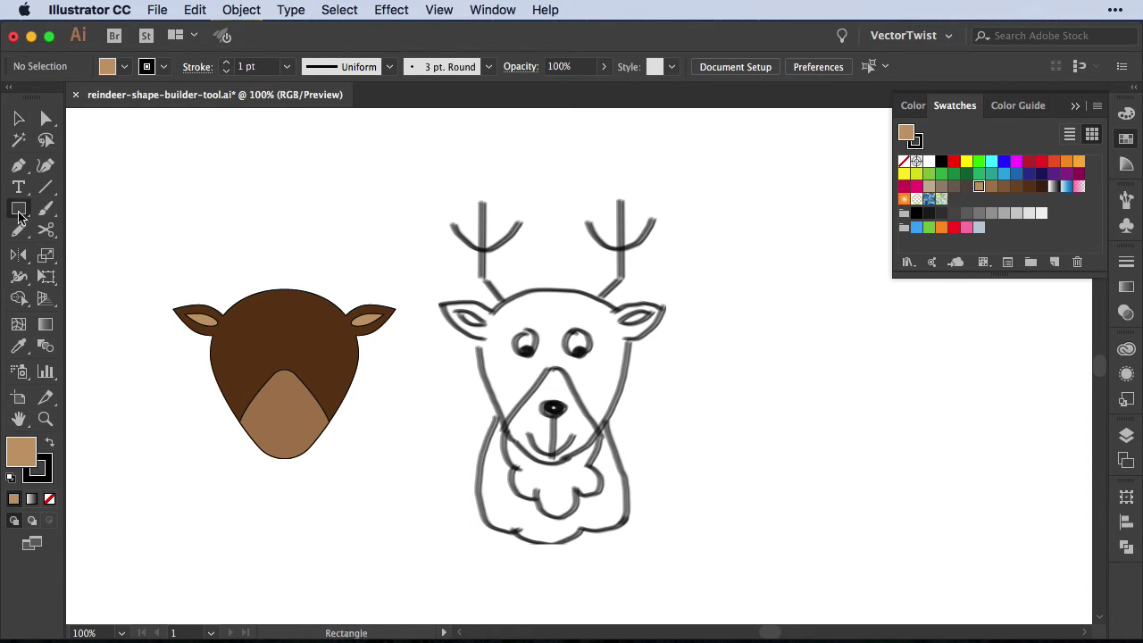
pyautogui.moveTo(494, 417); pyautogui.dragTo(608, 544)
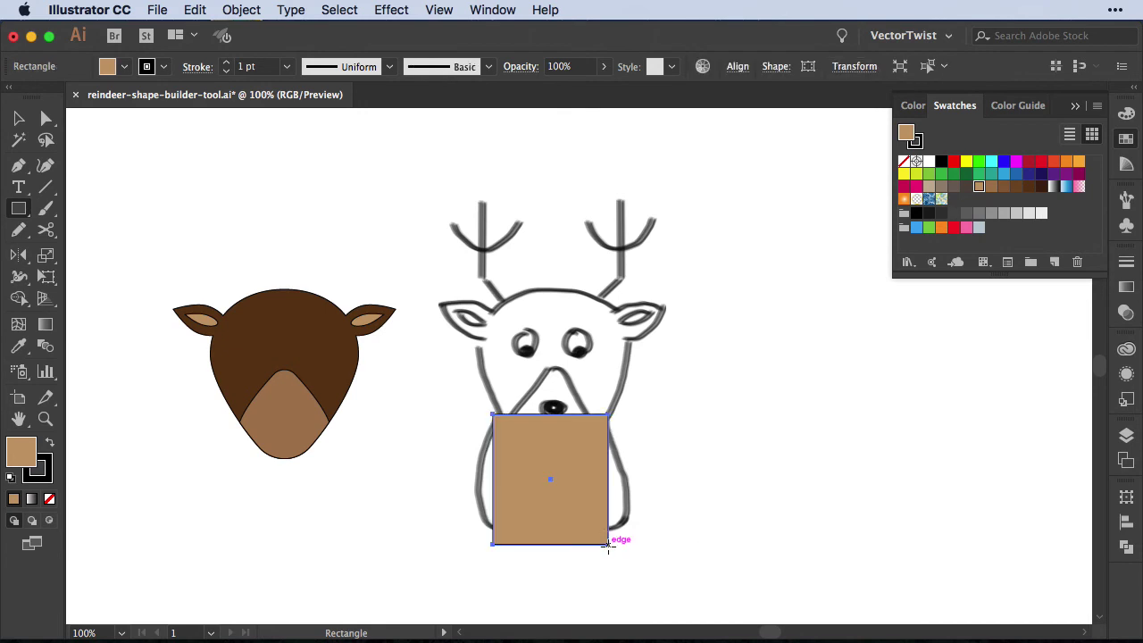
pyautogui.press('v')
pyautogui.press('e')
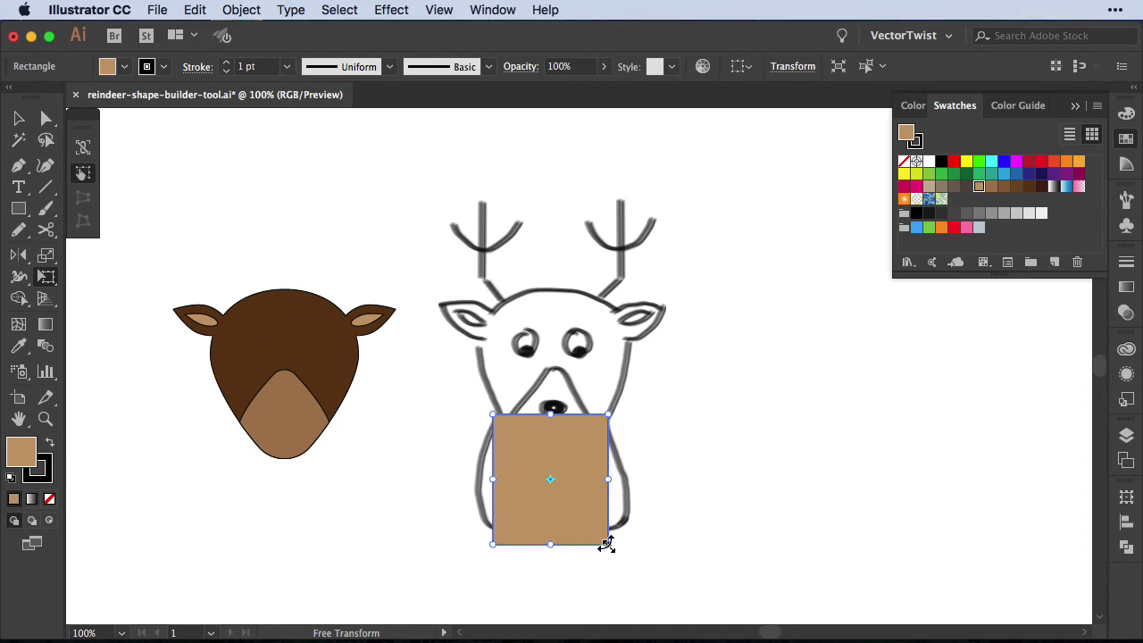
pyautogui.moveTo(607, 544); pyautogui.dragTo(633, 540)
pyautogui.press('v')
pyautogui.moveTo(520, 503); pyautogui.dragTo(703, 503)
pyautogui.click(900, 406)
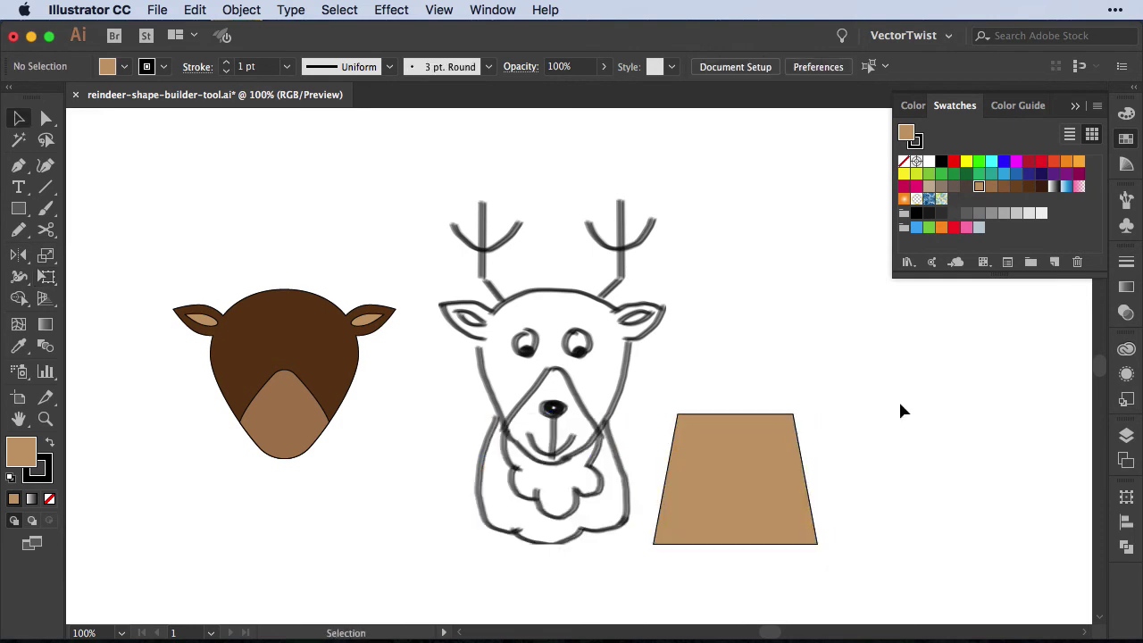
# Draw two equal outer circles and a larger middle circle for the body's scalloped lower edge, and place them across the trapezoid's base
pyautogui.press('l')
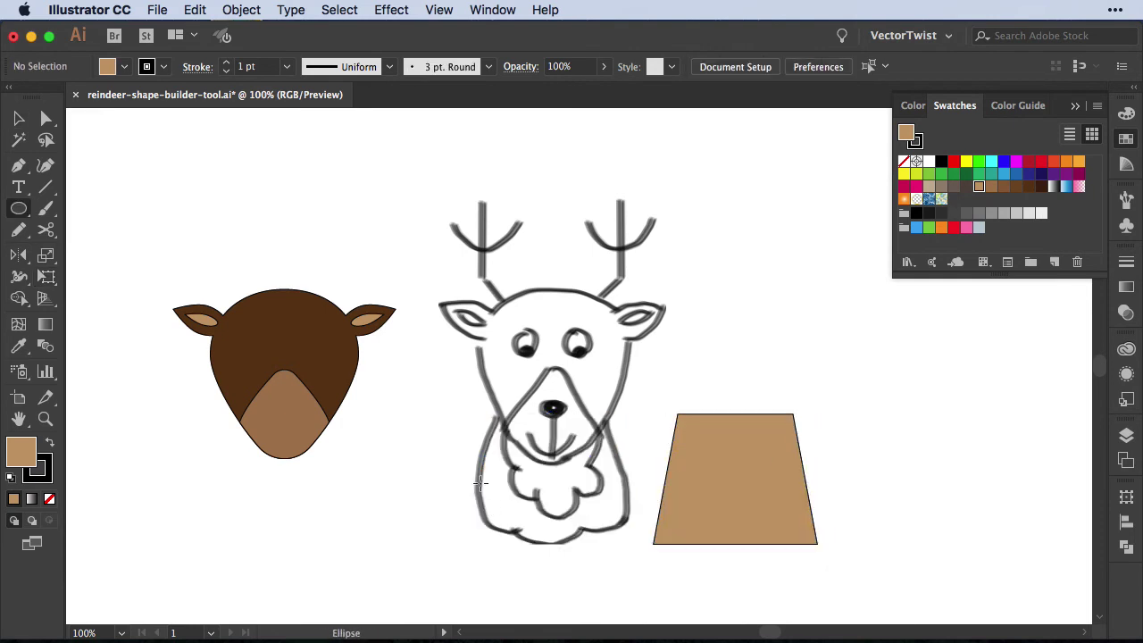
pyautogui.moveTo(479, 482)
pyautogui.mouseDown()
pyautogui.moveTo(544, 537)
pyautogui.moveTo(530, 533)
pyautogui.moveTo(605, 528)
pyautogui.moveTo(555, 534)
pyautogui.moveTo(579, 494)
pyautogui.mouseUp()
pyautogui.press('v')
pyautogui.press('e')
pyautogui.press('v')
pyautogui.keyDown('shift'); pyautogui.click(612, 513); pyautogui.keyUp('shift')
pyautogui.moveTo(548, 546); pyautogui.dragTo(731, 552)
pyautogui.click(887, 504)
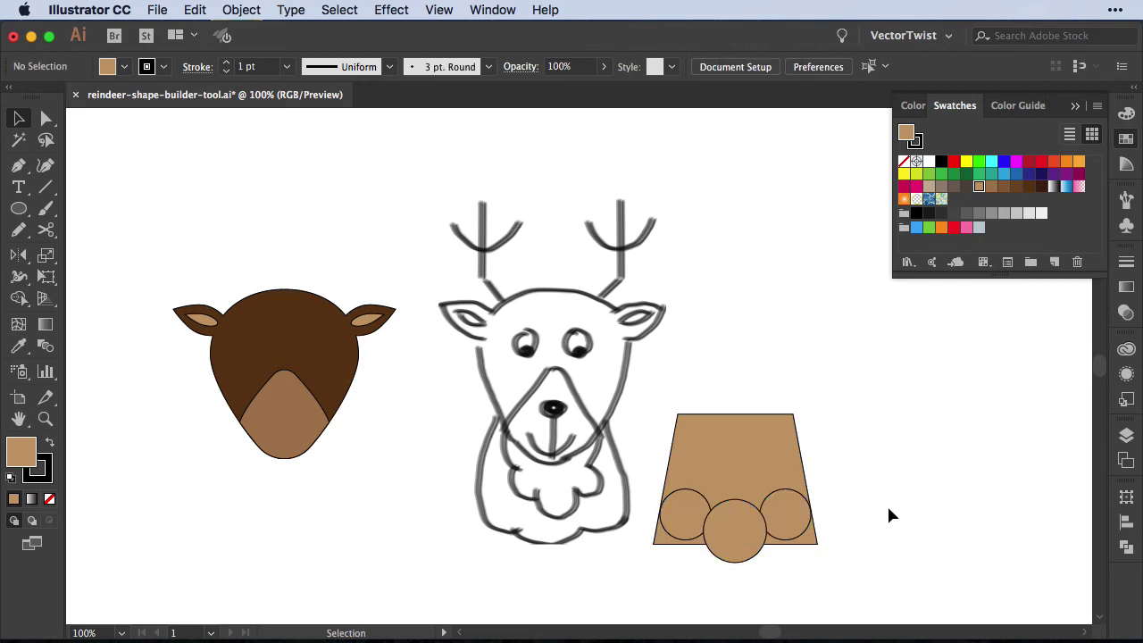
# Trim the trapezoid's lower corners outside the circles and merge the remaining body shapes with Shape Builder
pyautogui.moveTo(663, 392); pyautogui.dragTo(823, 550)
pyautogui.click(22, 300)
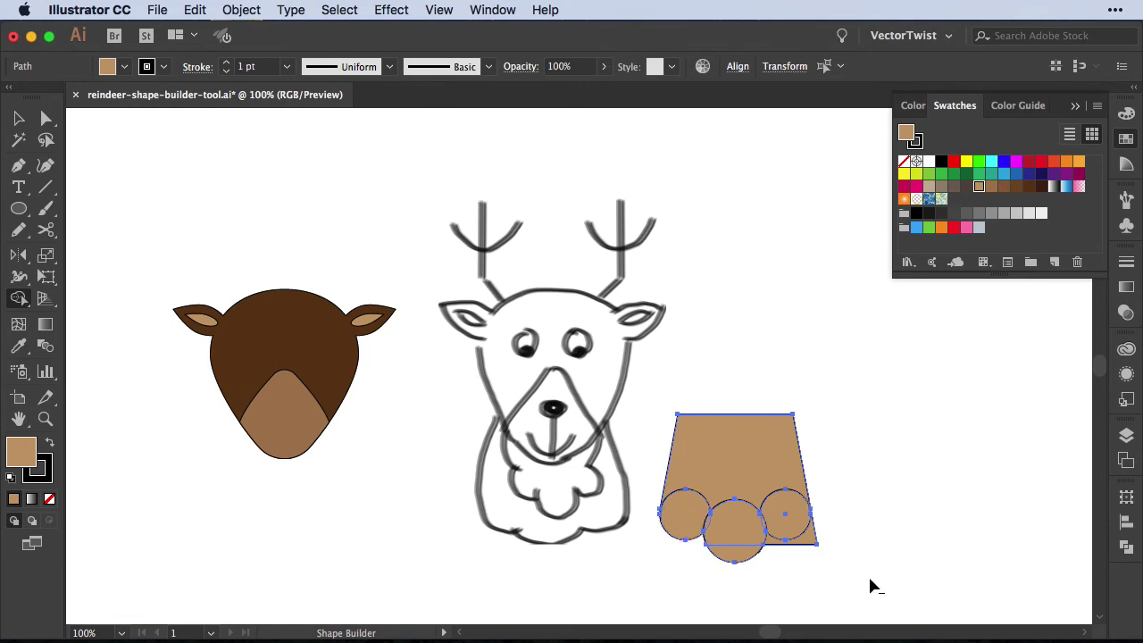
pyautogui.keyDown('alt'); pyautogui.click(803, 548); pyautogui.keyUp('alt')
pyautogui.moveTo(703, 429)
pyautogui.mouseDown()
pyautogui.moveTo(680, 501)
pyautogui.moveTo(714, 529)
pyautogui.moveTo(791, 518)
pyautogui.moveTo(734, 546)
pyautogui.mouseUp()
pyautogui.press('v')
pyautogui.click(839, 405)
# Place the merged body behind the reindeer's head and fill it with a medium brown darker than the muzzle
pyautogui.moveTo(774, 488); pyautogui.dragTo(318, 470)
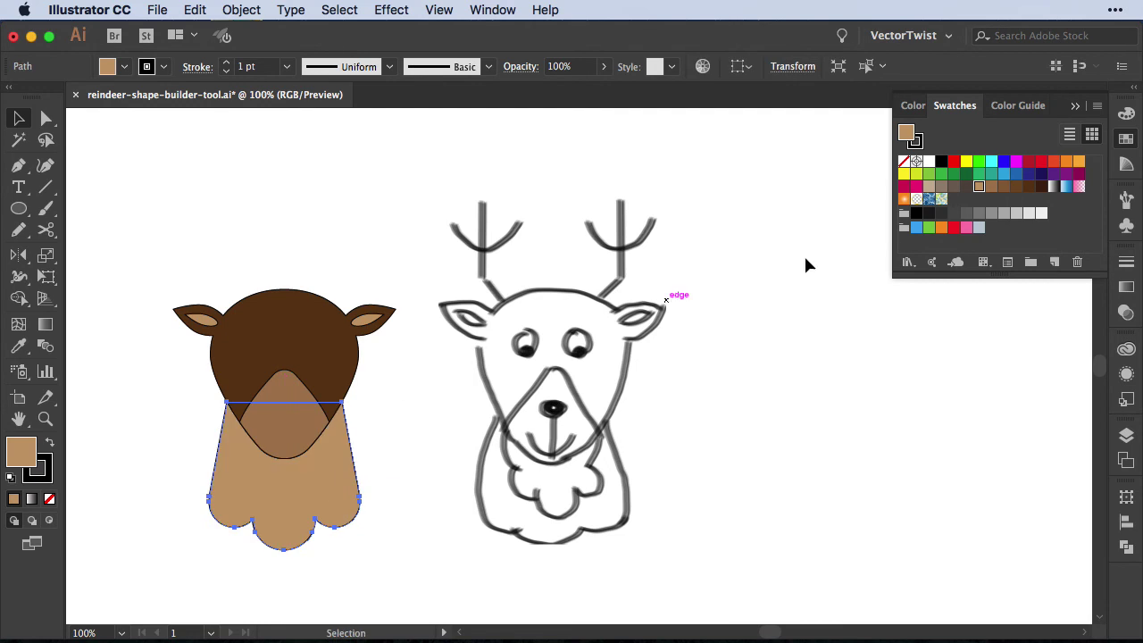
pyautogui.click(991, 185)
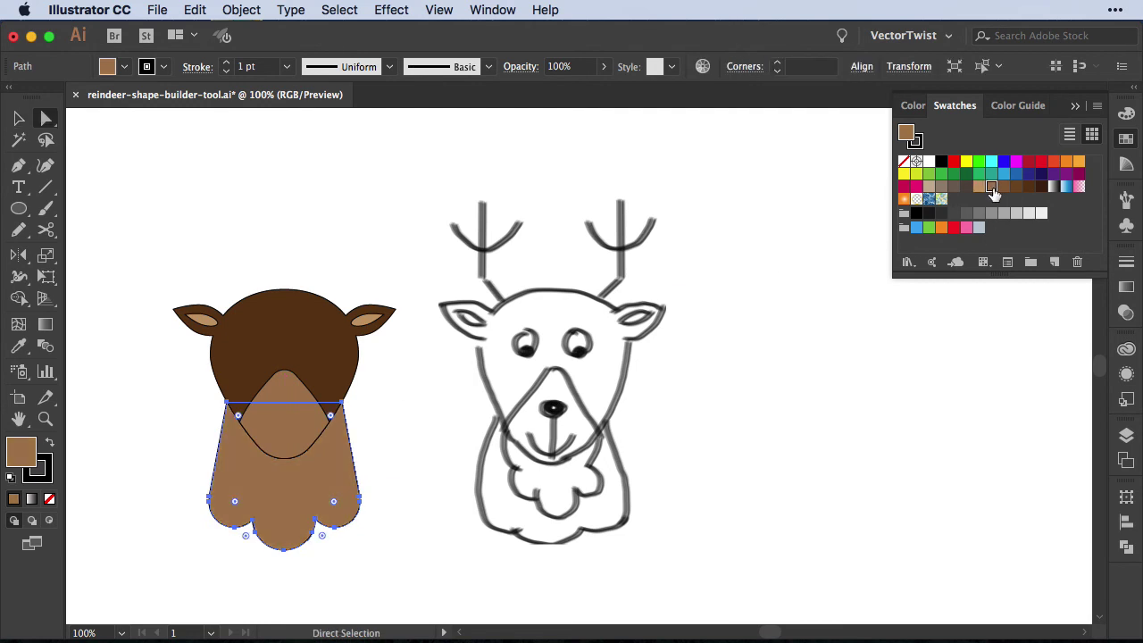
pyautogui.click(1004, 186)
pyautogui.click(532, 457)
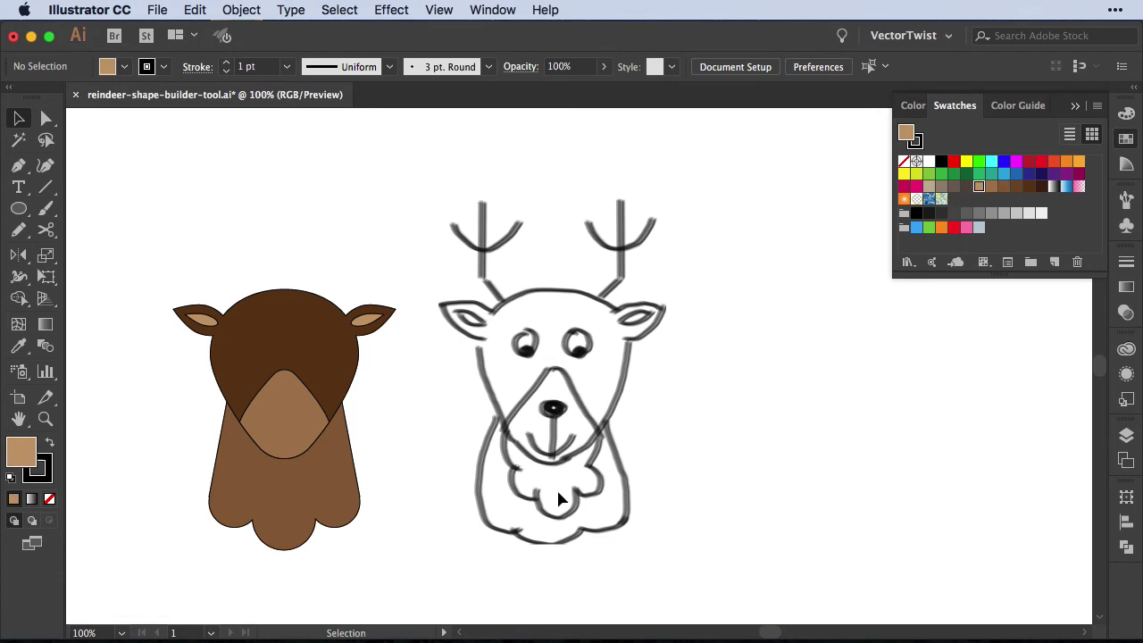
# Build the chest fur from five overlapping circles, two large above three smaller ones, and move them to the right of the sketch
pyautogui.press('l')
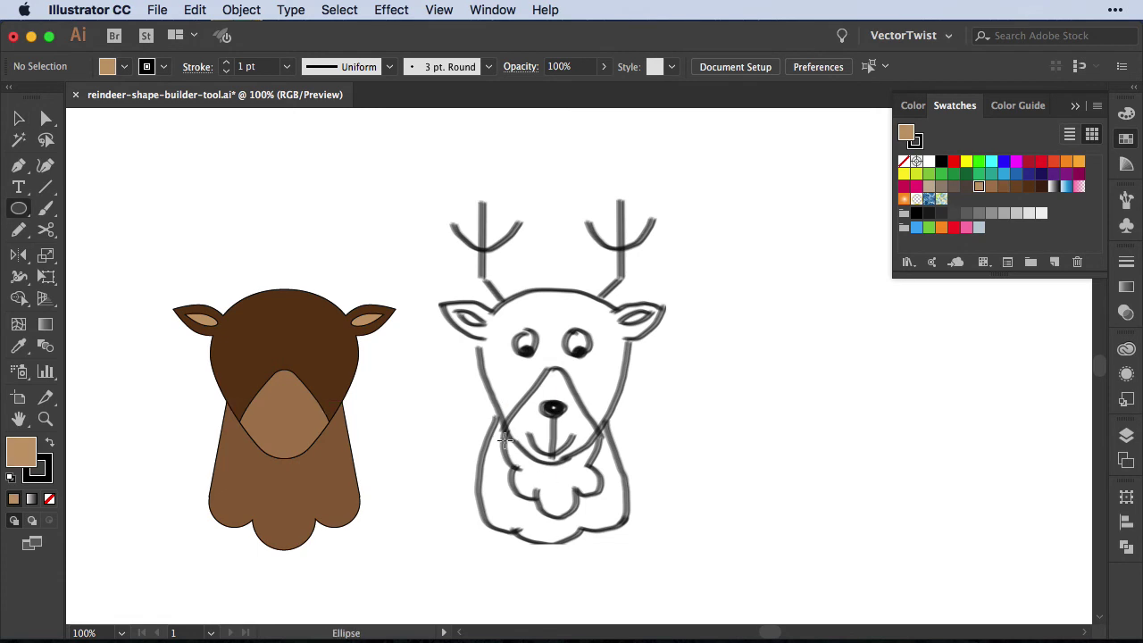
pyautogui.moveTo(504, 432)
pyautogui.mouseDown()
pyautogui.moveTo(557, 463)
pyautogui.moveTo(557, 485)
pyautogui.moveTo(530, 452)
pyautogui.moveTo(572, 459)
pyautogui.moveTo(550, 502)
pyautogui.moveTo(570, 527)
pyautogui.mouseUp()
pyautogui.press('v')
pyautogui.press('e')
pyautogui.press('v')
pyautogui.moveTo(569, 526); pyautogui.dragTo(597, 496)
pyautogui.press('e')
pyautogui.moveTo(600, 455); pyautogui.dragTo(545, 490)
pyautogui.hotkey('shift', 'Left')
pyautogui.press('v')
pyautogui.keyDown('shift'); pyautogui.click(586, 482); pyautogui.keyUp('shift')
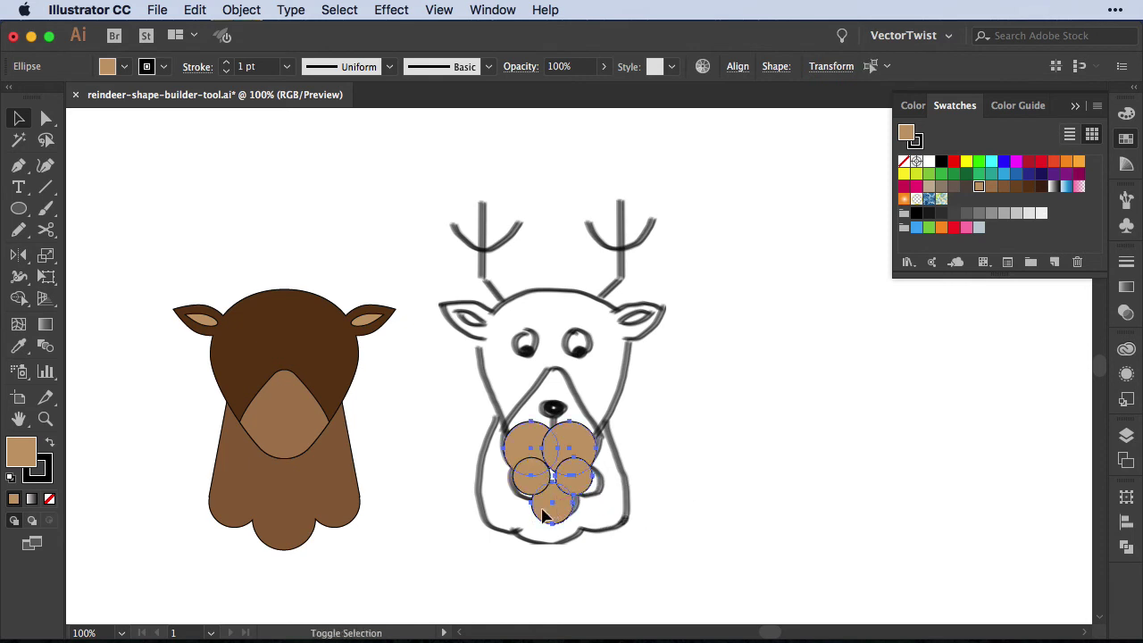
pyautogui.keyDown('shift'); pyautogui.click(547, 511); pyautogui.keyUp('shift')
pyautogui.moveTo(547, 511)
pyautogui.mouseDown()
pyautogui.moveTo(750, 518)
pyautogui.moveTo(742, 511)
pyautogui.mouseUp()
# Merge the five chest fur circles with Shape Builder and place the tan shape on the body behind the muzzle
pyautogui.moveTo(694, 399); pyautogui.dragTo(833, 551)
pyautogui.click(23, 301)
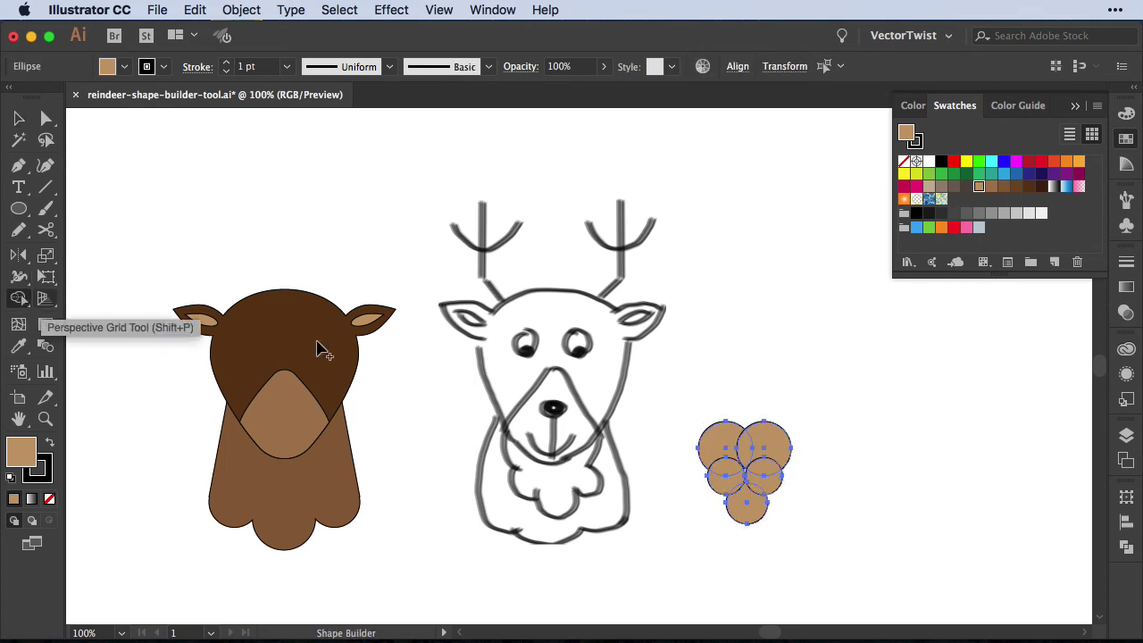
pyautogui.moveTo(770, 446)
pyautogui.mouseDown()
pyautogui.moveTo(720, 449)
pyautogui.moveTo(725, 471)
pyautogui.moveTo(764, 469)
pyautogui.moveTo(746, 469)
pyautogui.moveTo(737, 504)
pyautogui.mouseUp()
pyautogui.press('v')
pyautogui.moveTo(738, 505); pyautogui.dragTo(279, 488)
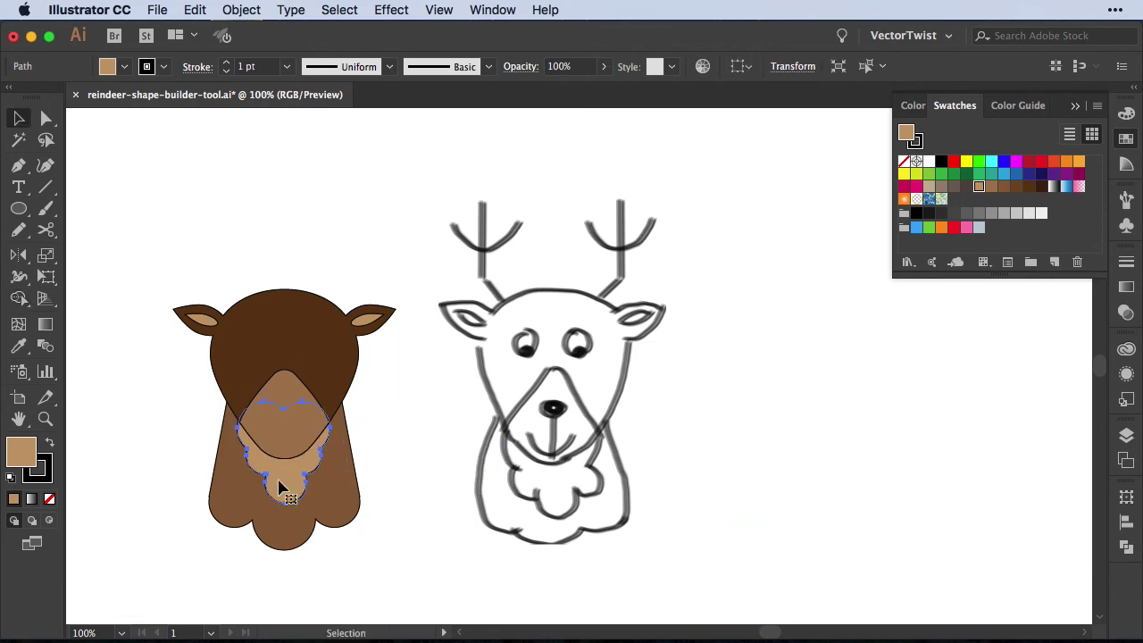
pyautogui.click(392, 426)
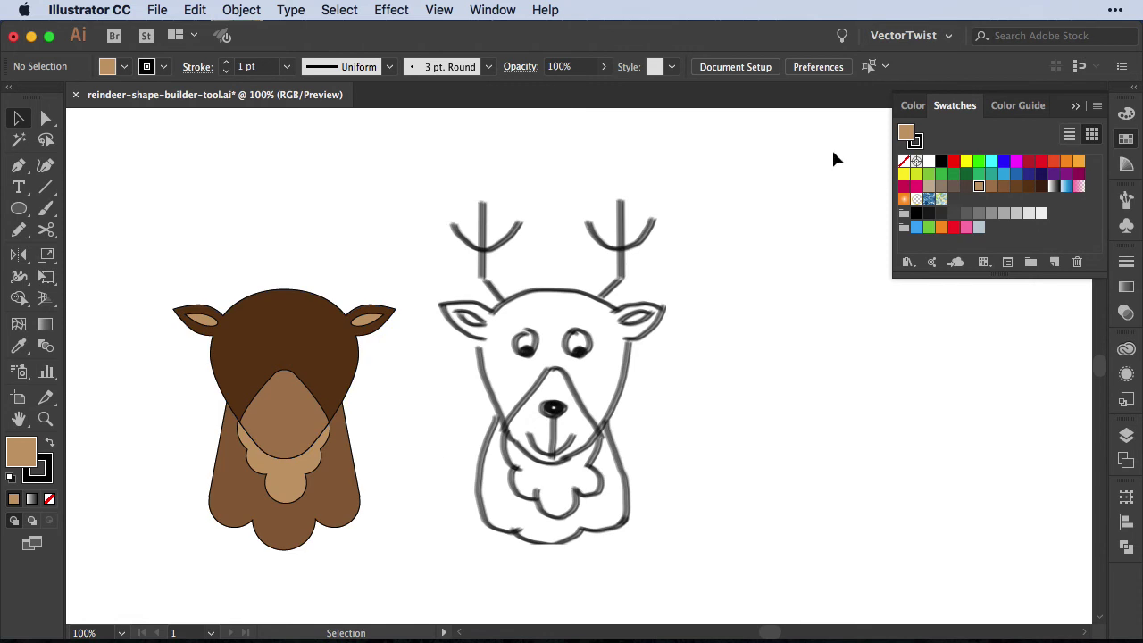
# Draw a white circle over the sketch's left eye and a smaller black pupil circle overlapping its lower edge
pyautogui.click(929, 163)
pyautogui.press('l')
pyautogui.moveTo(513, 331)
pyautogui.mouseDown()
pyautogui.moveTo(539, 359)
pyautogui.moveTo(536, 342)
pyautogui.moveTo(525, 350)
pyautogui.mouseUp()
pyautogui.press('e')
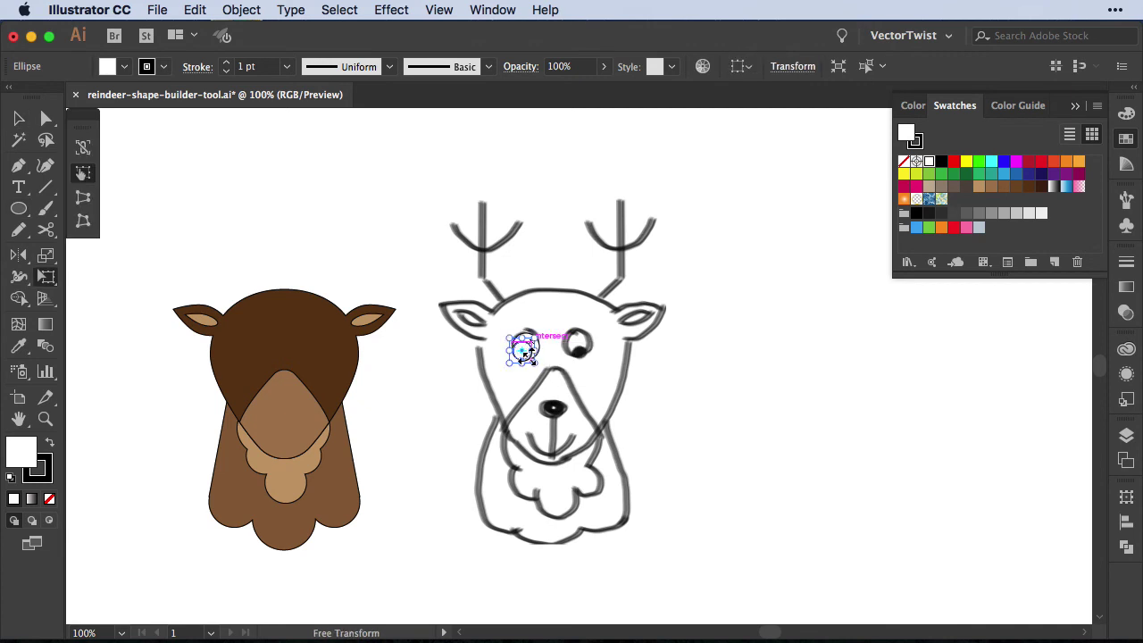
pyautogui.click(941, 161)
pyautogui.press('v')
# Trim the part of the pupil that extends below the white eye circle with Shape Builder
pyautogui.click(18, 300)
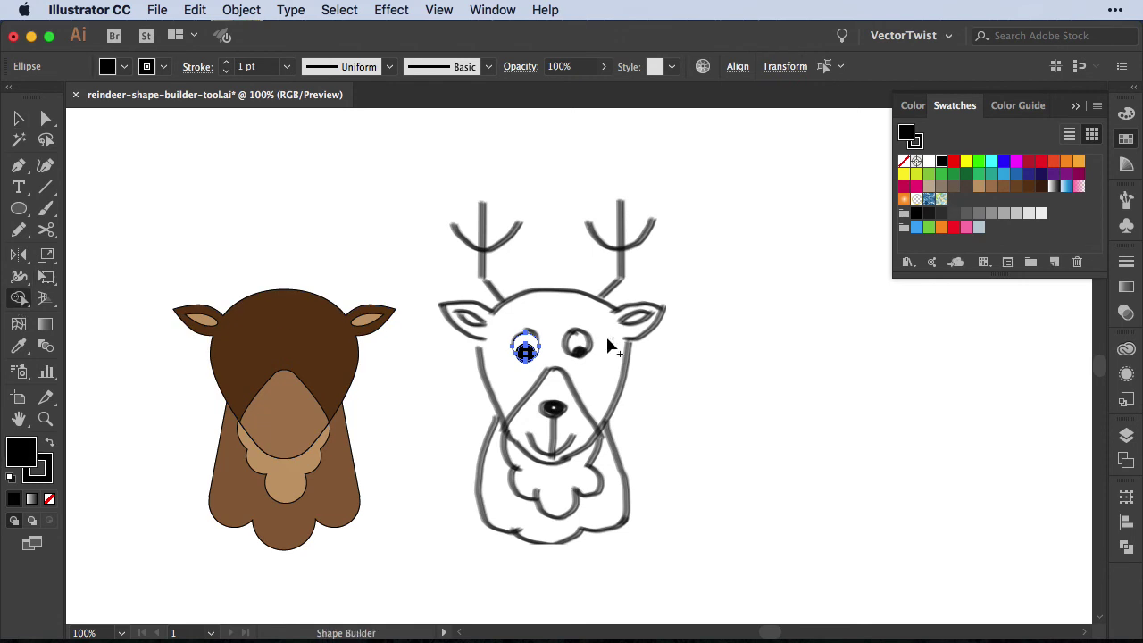
pyautogui.press('z')
pyautogui.moveTo(516, 325); pyautogui.dragTo(546, 382)
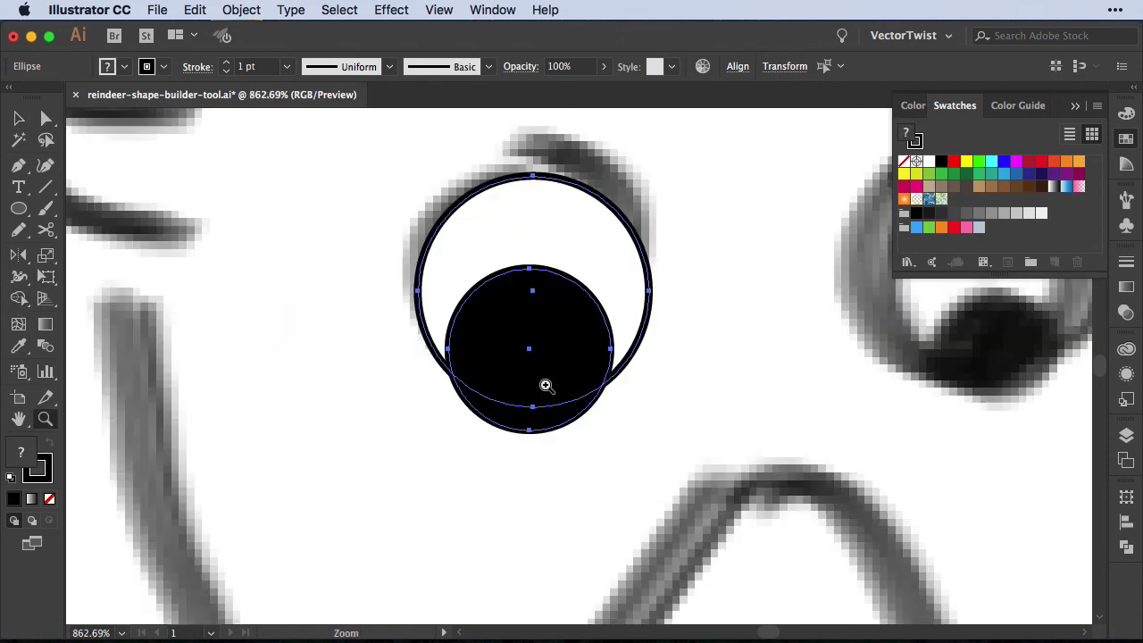
pyautogui.hotkey('shift', 'm')
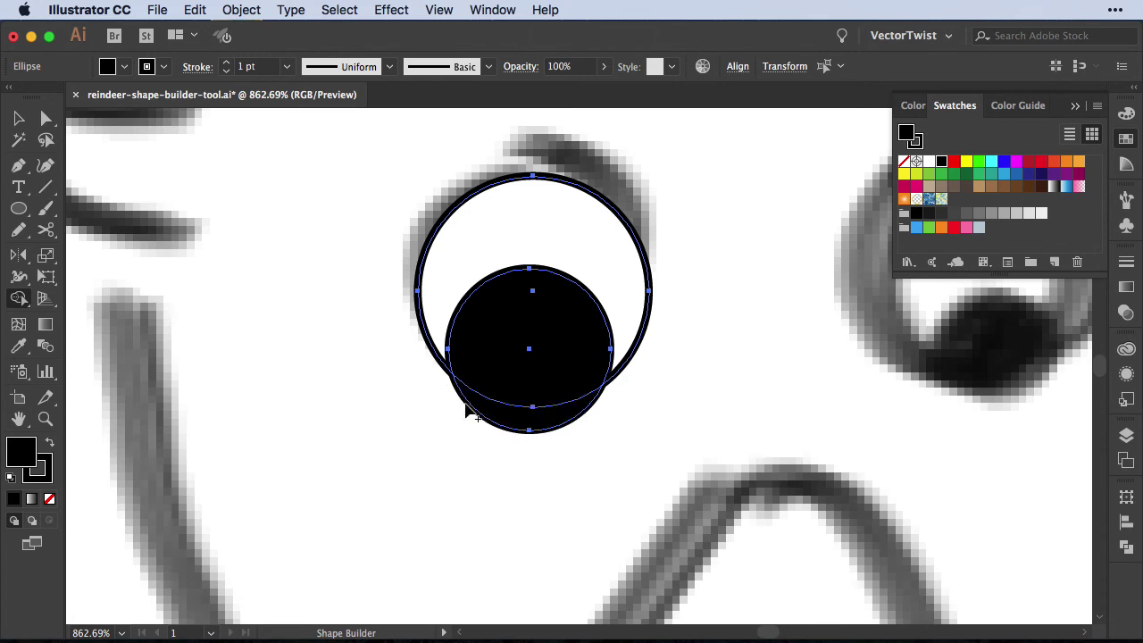
pyautogui.keyDown('alt'); pyautogui.click(521, 420); pyautogui.keyUp('alt')
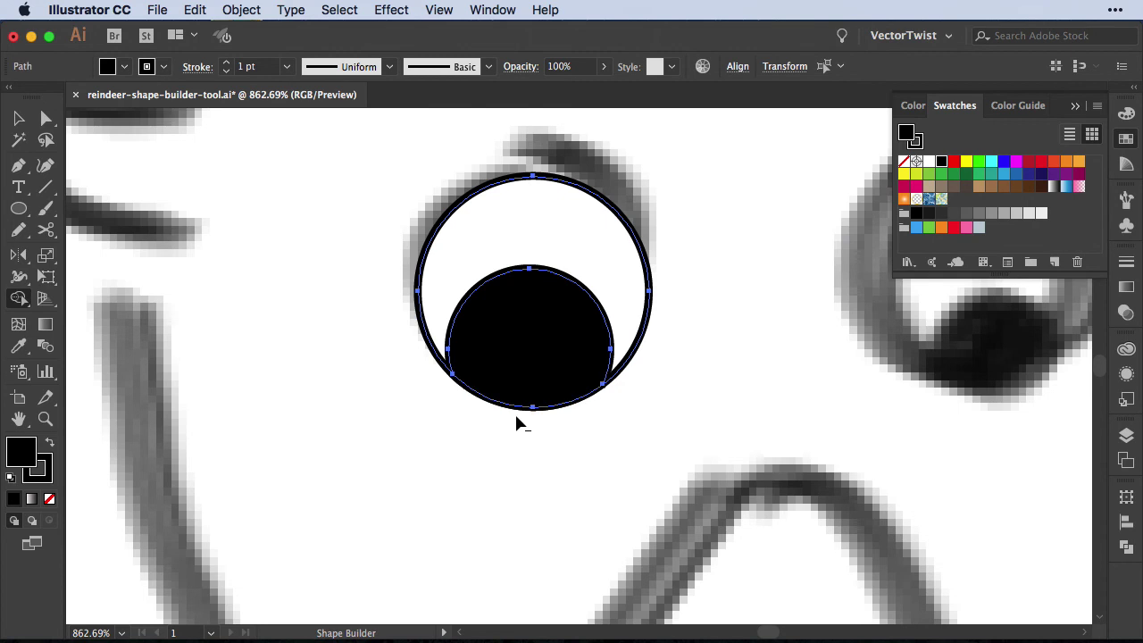
# Place the finished eye on the reindeer's head and duplicate it so two eyes sit side by side above the muzzle
pyautogui.press('super+minus')
pyautogui.press('super+minus')
pyautogui.press('super+minus')
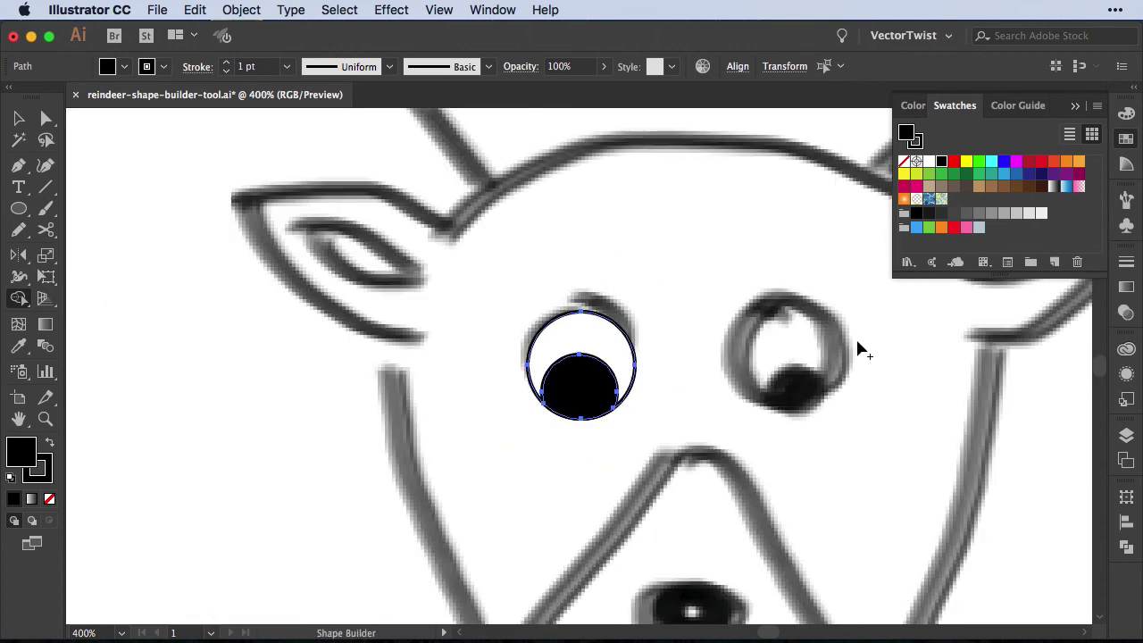
pyautogui.press('v')
pyautogui.hscroll(5, 857, 345)
pyautogui.scroll(-1, 858, 345)
pyautogui.moveTo(328, 354); pyautogui.dragTo(427, 350)
pyautogui.press('super+0')
pyautogui.keyDown('shift'); pyautogui.click(545, 366); pyautogui.keyUp('shift')
pyautogui.click(448, 306)
# Draw a small flat ellipse in the middle of the muzzle for the nose and fill it dark red
pyautogui.press('super+1')
pyautogui.press('l')
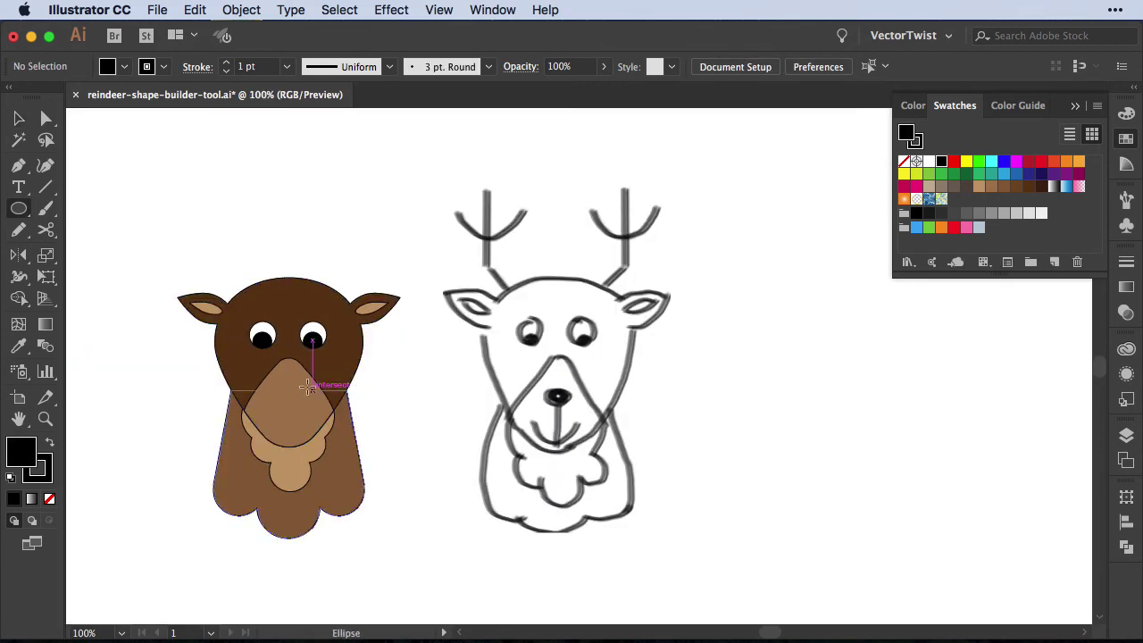
pyautogui.moveTo(276, 394); pyautogui.dragTo(295, 400)
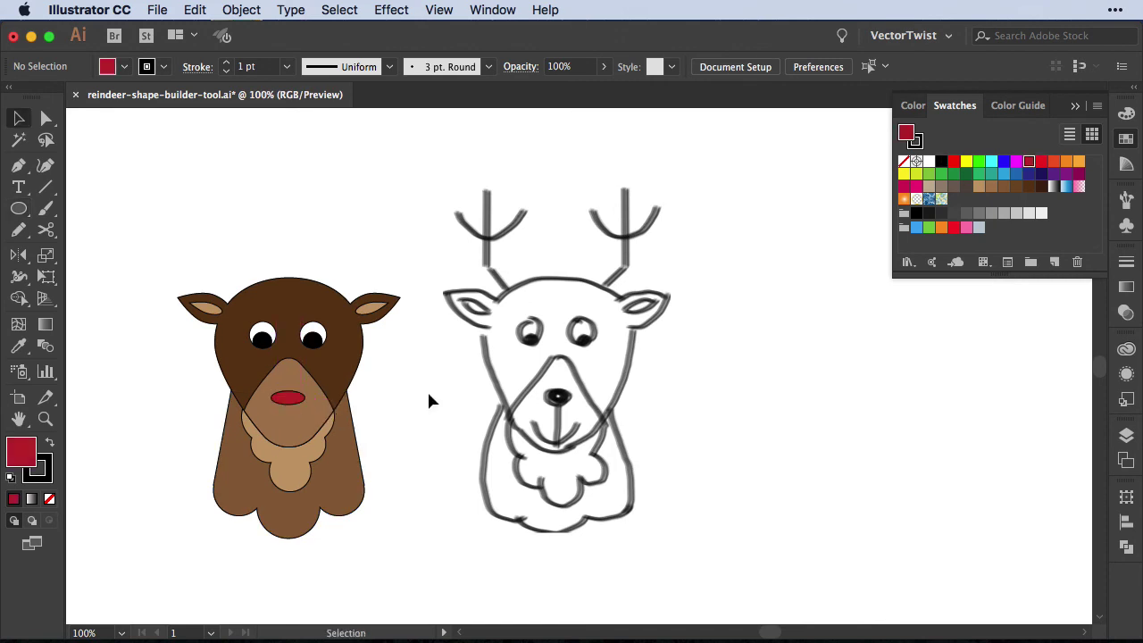
# Draw a thin vertical bar below the nose, fill it black without a stroke, and centre it behind the nose
pyautogui.press('m')
pyautogui.moveTo(287, 399); pyautogui.dragTo(283, 431)
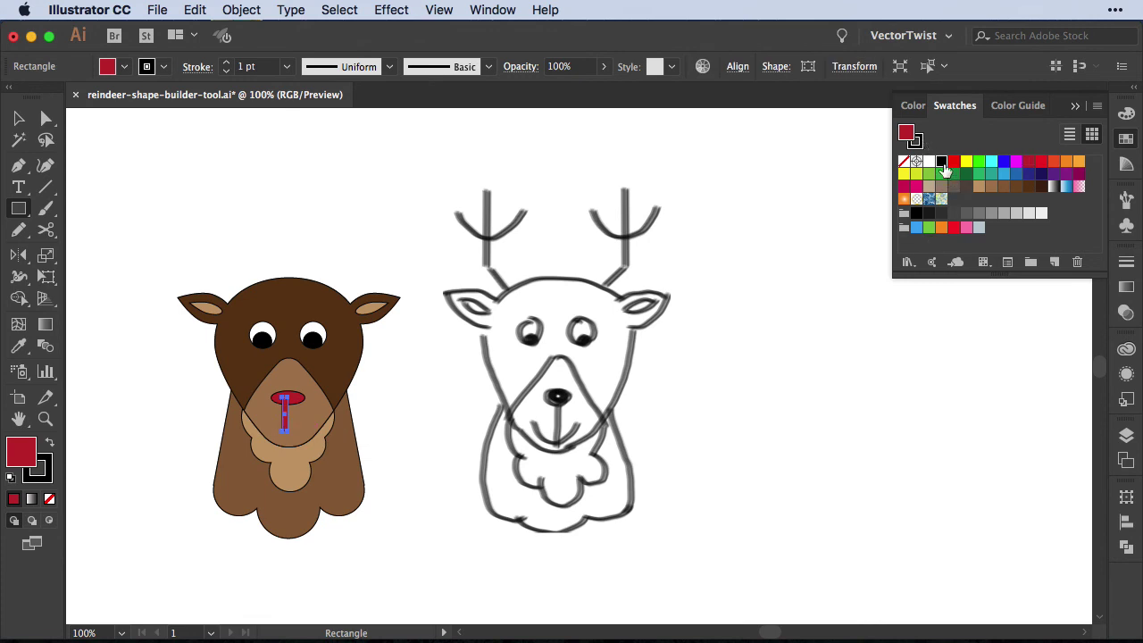
pyautogui.click(942, 160)
pyautogui.press('v')
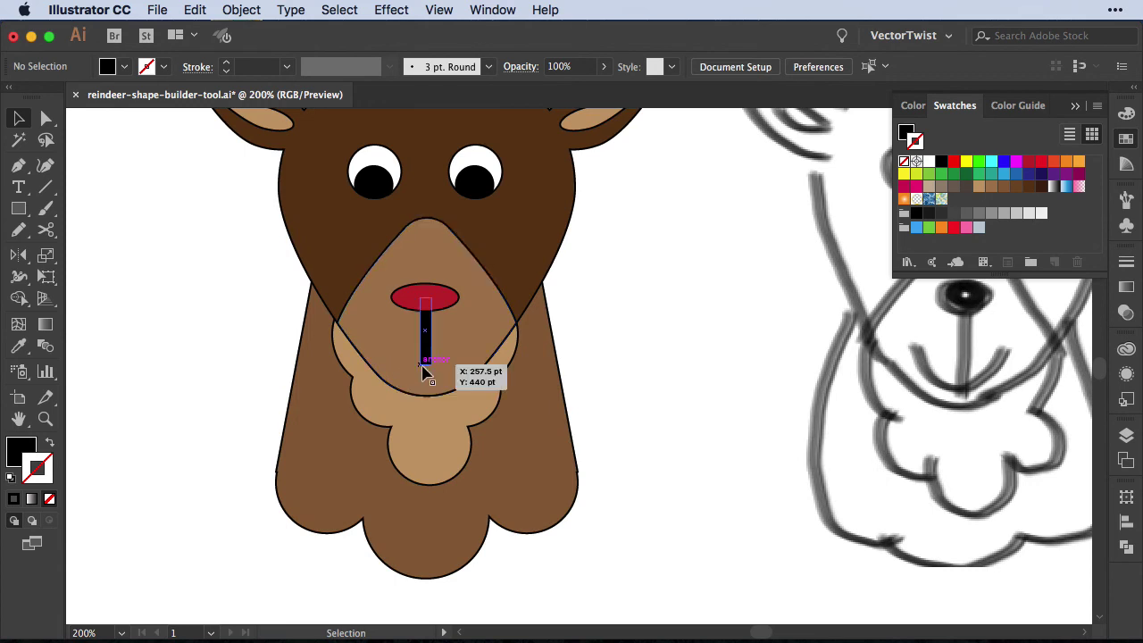
pyautogui.moveTo(424, 373); pyautogui.dragTo(425, 373)
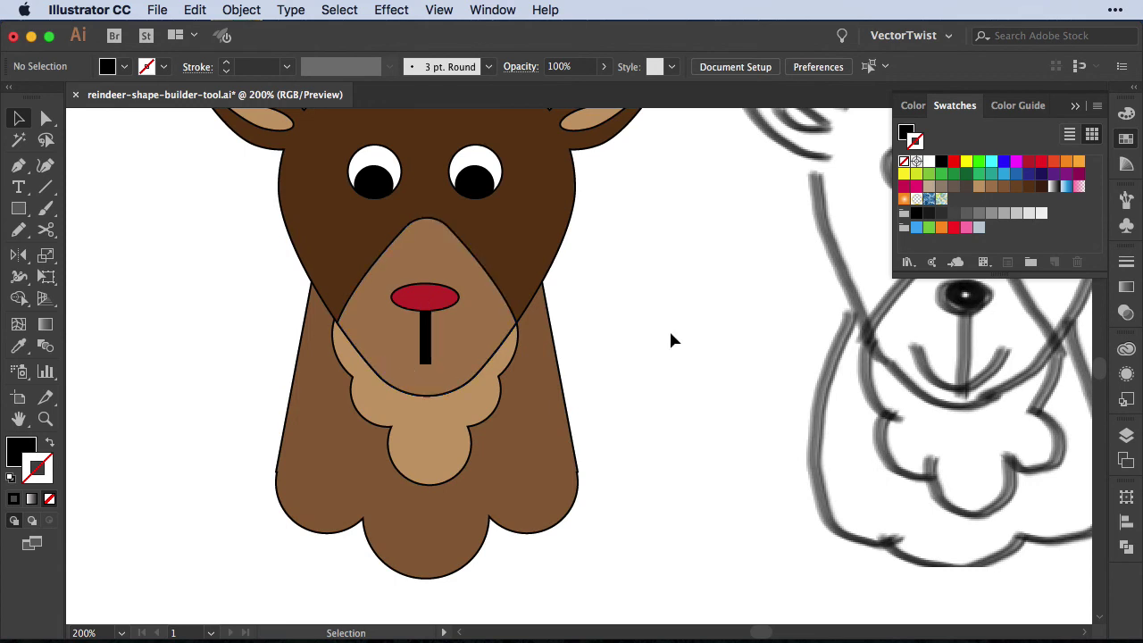
# Draw a circle on the muzzle for the mouth and give it a thick black stroke with no fill
pyautogui.press('l')
pyautogui.moveTo(412, 327); pyautogui.dragTo(476, 380)
pyautogui.press('v')
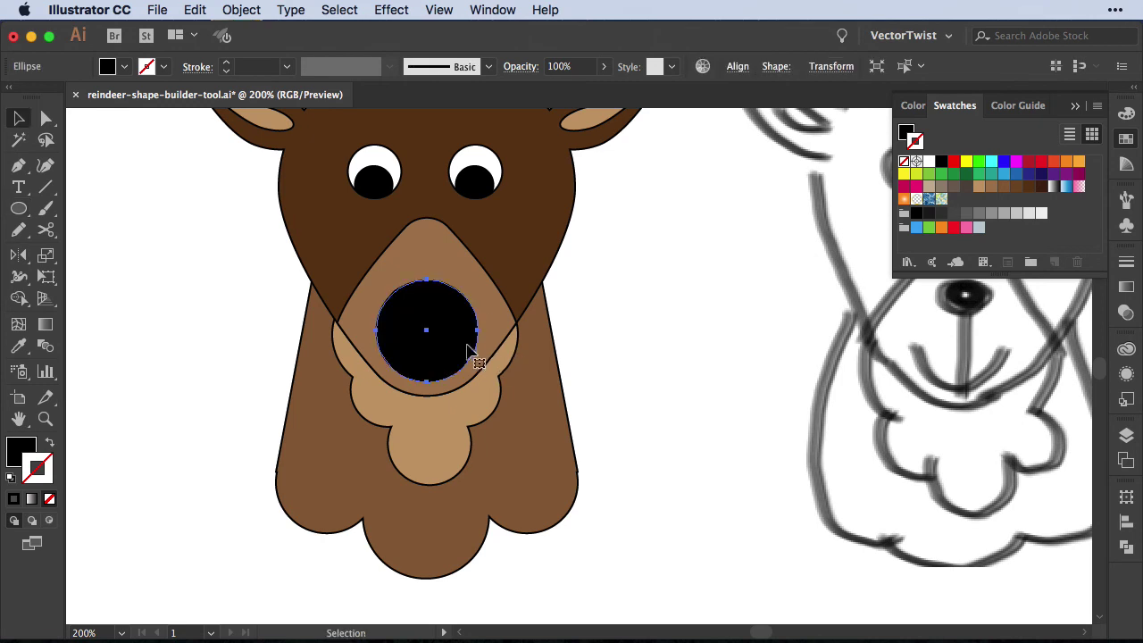
pyautogui.click(48, 444)
pyautogui.click(287, 66)
pyautogui.click(320, 220)
# Convert the mouth circle's stroke into a filled ring with Outline Stroke
pyautogui.click(239, 13)
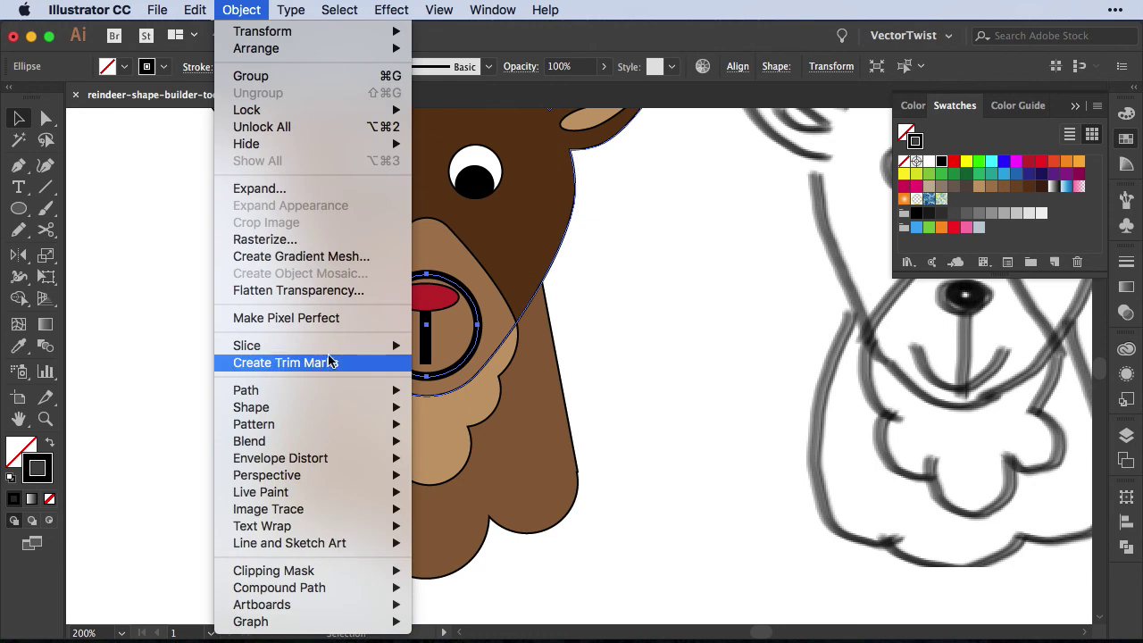
pyautogui.moveTo(307, 398)
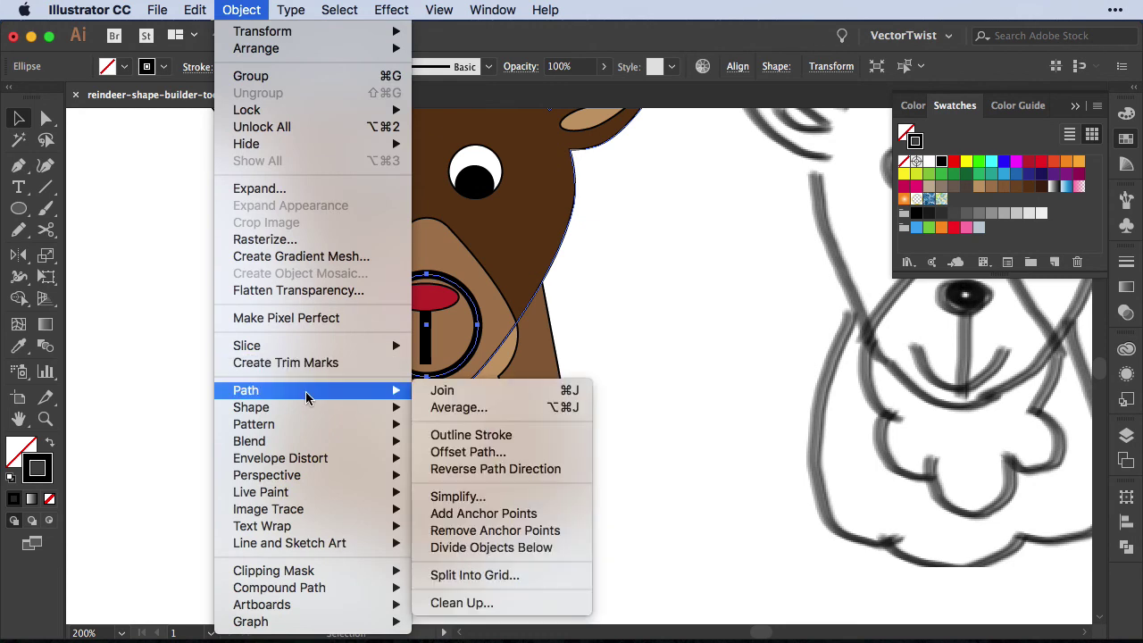
pyautogui.click(553, 445)
pyautogui.click(651, 406)
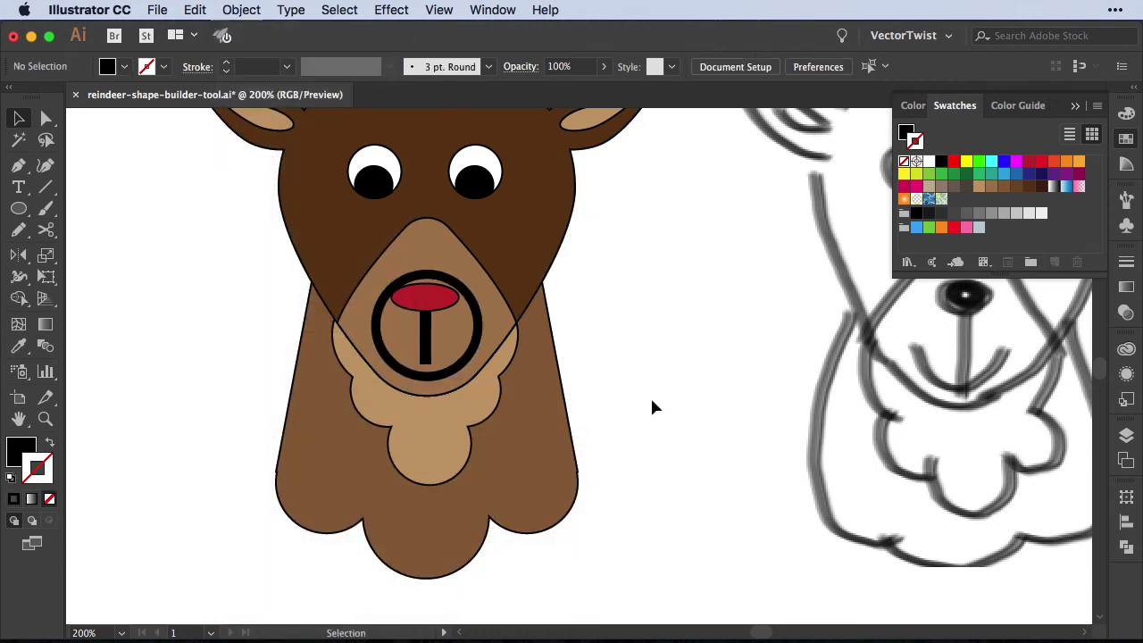
# Draw a wide black rectangle covering the upper part of the mouth ring
pyautogui.press('m')
pyautogui.moveTo(271, 236); pyautogui.dragTo(579, 337)
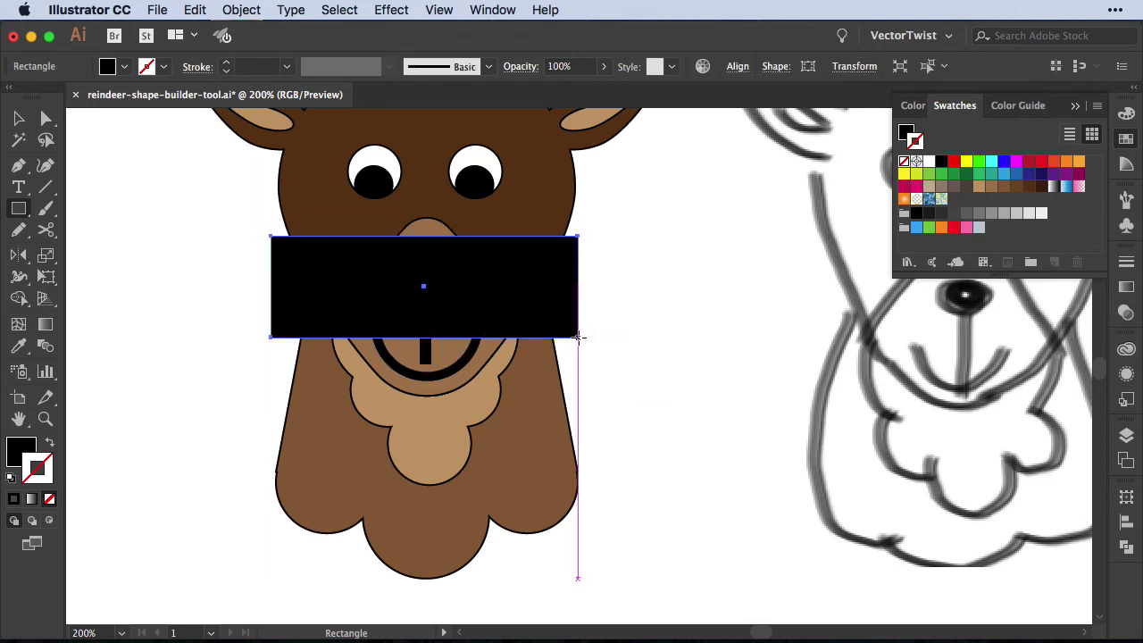
pyautogui.press('v')
# Remove the rectangle, the ring's upper part and its inner area with Shape Builder, leaving a curved smile below the nose
pyautogui.keyDown('shift'); pyautogui.click(440, 379); pyautogui.keyUp('shift')
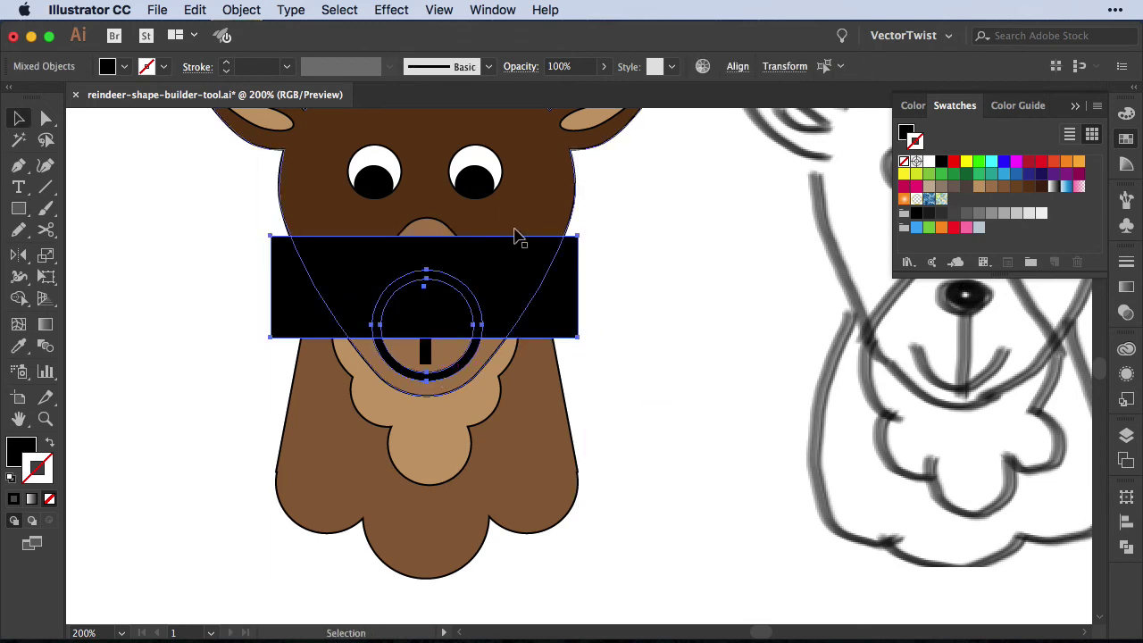
pyautogui.click(11, 303)
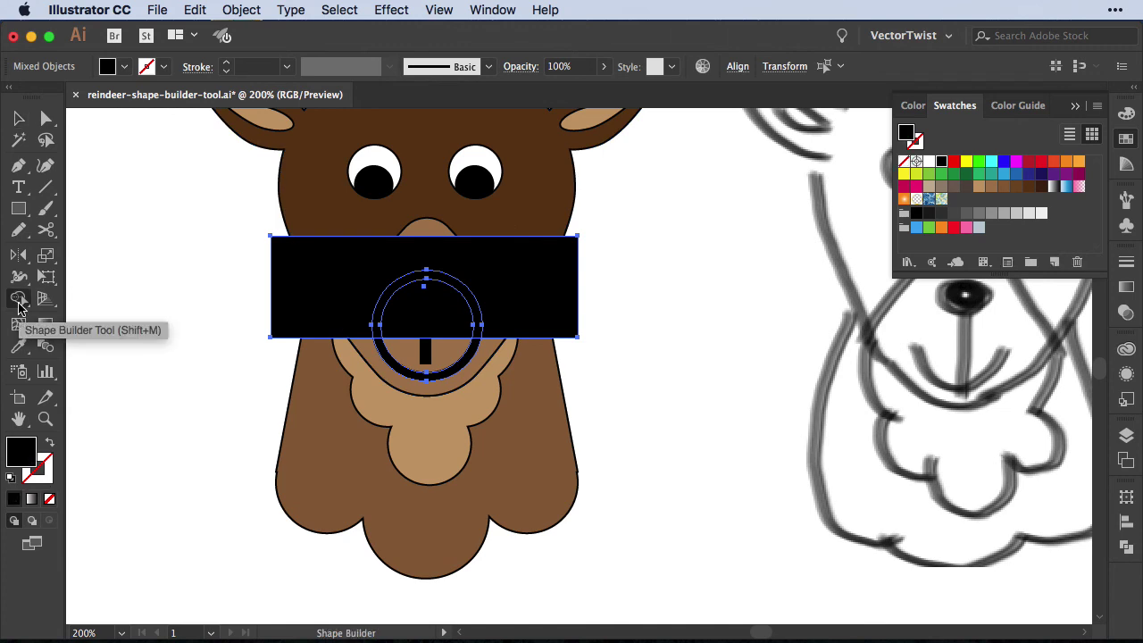
pyautogui.keyDown('alt'); pyautogui.click(295, 298); pyautogui.keyUp('alt')
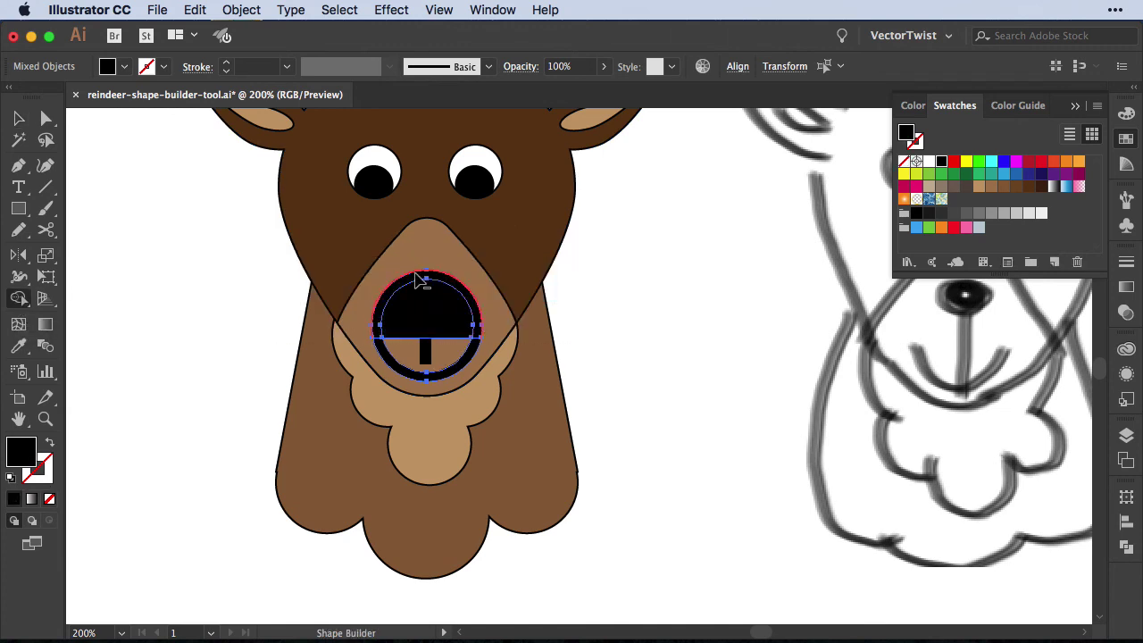
pyautogui.keyDown('alt'); pyautogui.click(415, 301); pyautogui.keyUp('alt')
pyautogui.keyDown('alt'); pyautogui.click(427, 350); pyautogui.keyUp('alt')
pyautogui.press('v')
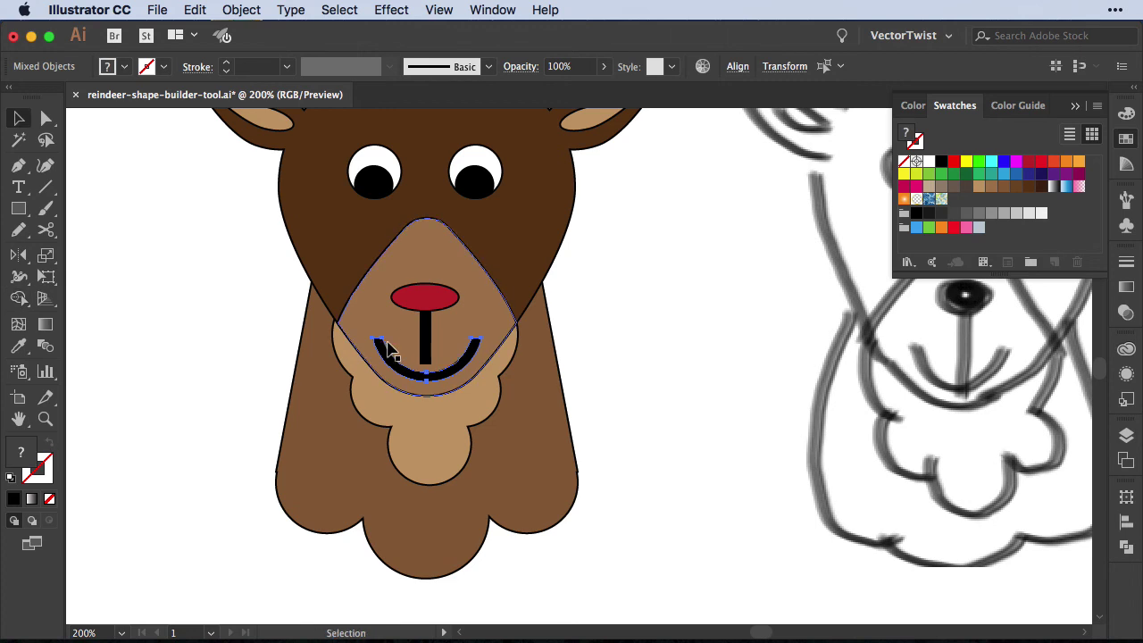
# Round off both ends of the smile shape fully using its live corners
pyautogui.press('a')
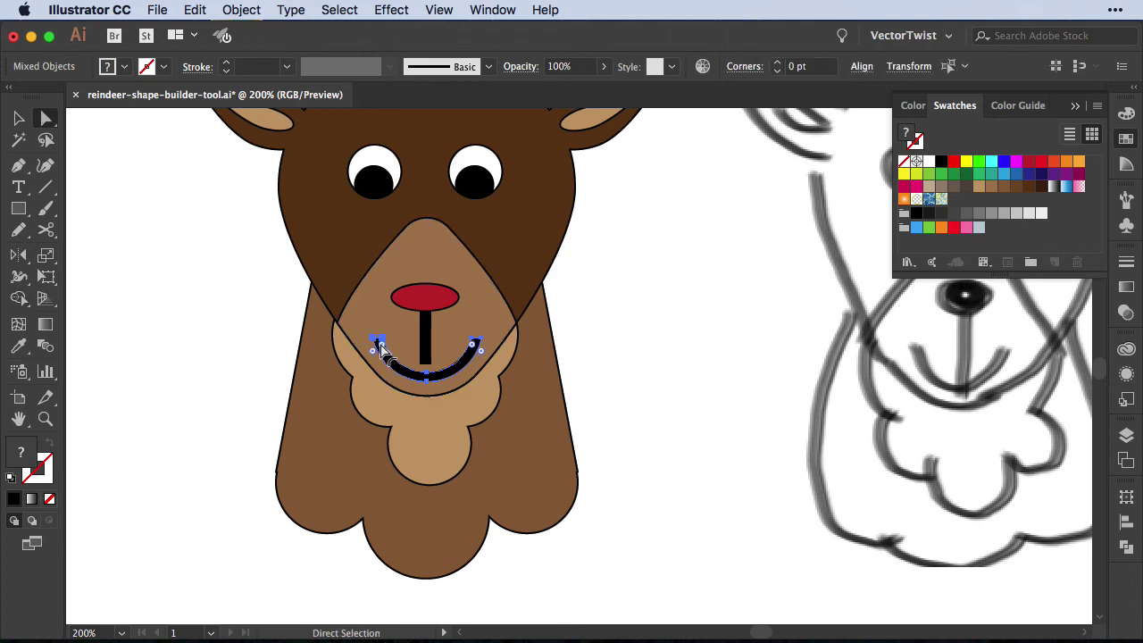
pyautogui.moveTo(382, 348); pyautogui.dragTo(421, 393)
pyautogui.click(562, 390)
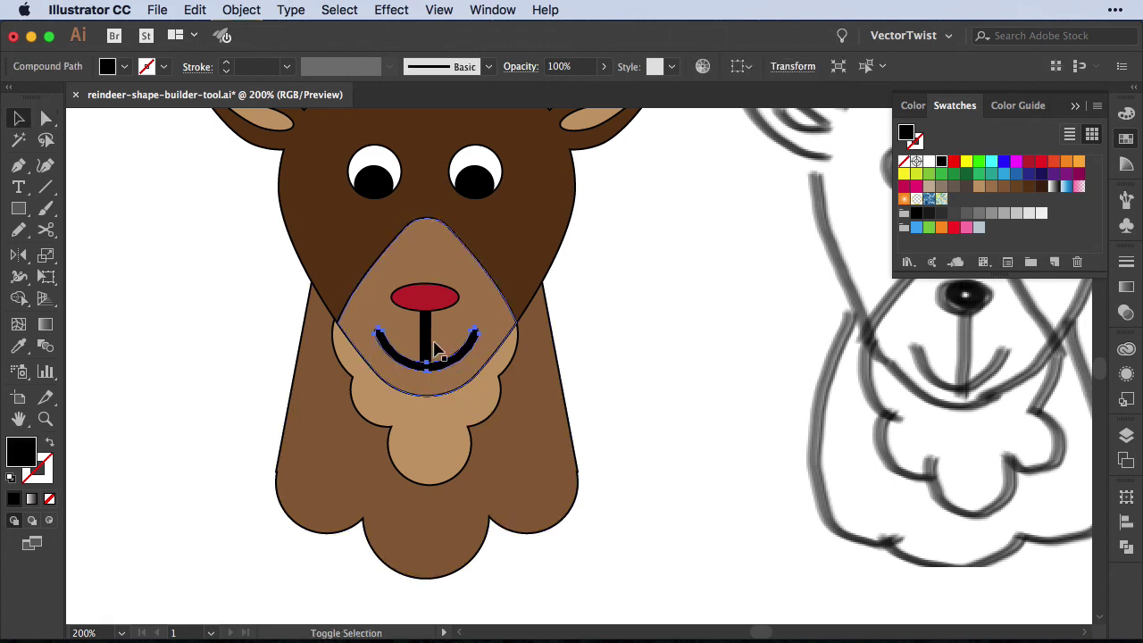
# Merge the smile with the vertical line below the nose using Shape Builder
pyautogui.keyDown('shift'); pyautogui.click(426, 350); pyautogui.keyUp('shift')
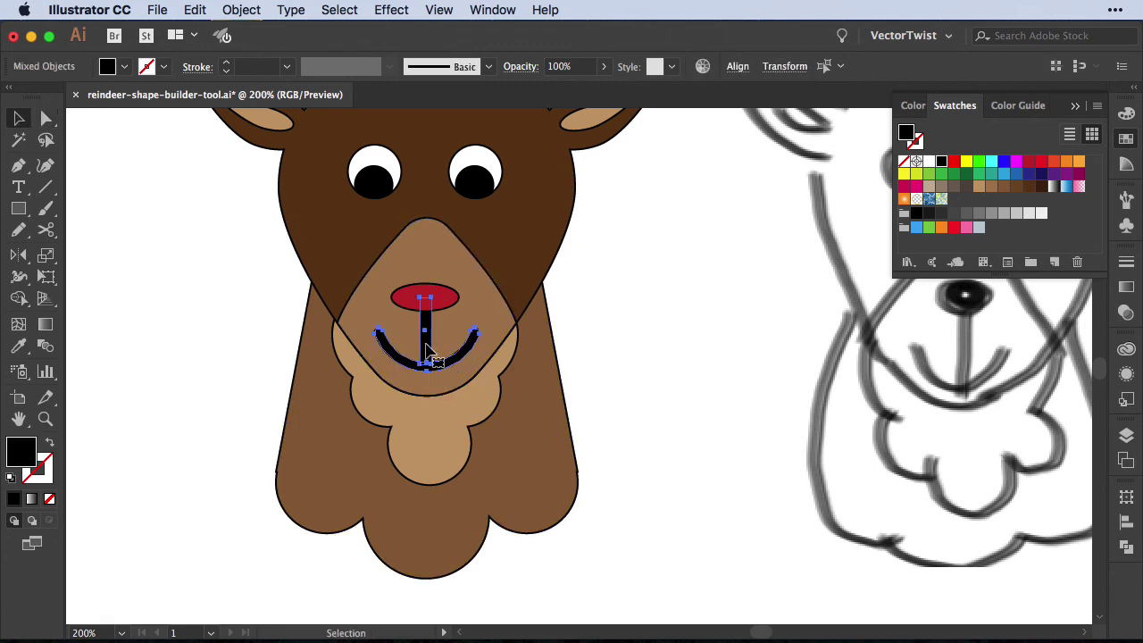
pyautogui.click(18, 298)
pyautogui.moveTo(404, 339); pyautogui.dragTo(430, 379)
pyautogui.press('a')
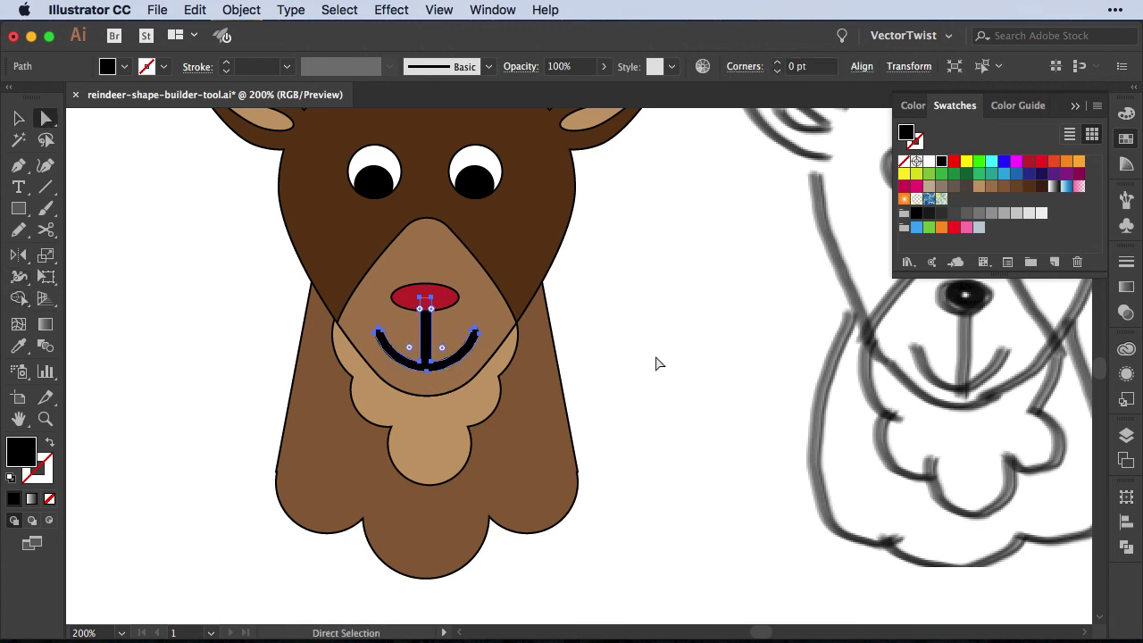
# Draw a circle over the sketch's left antler curve and give it a 10 pt black stroke with no fill
pyautogui.press('super+1')
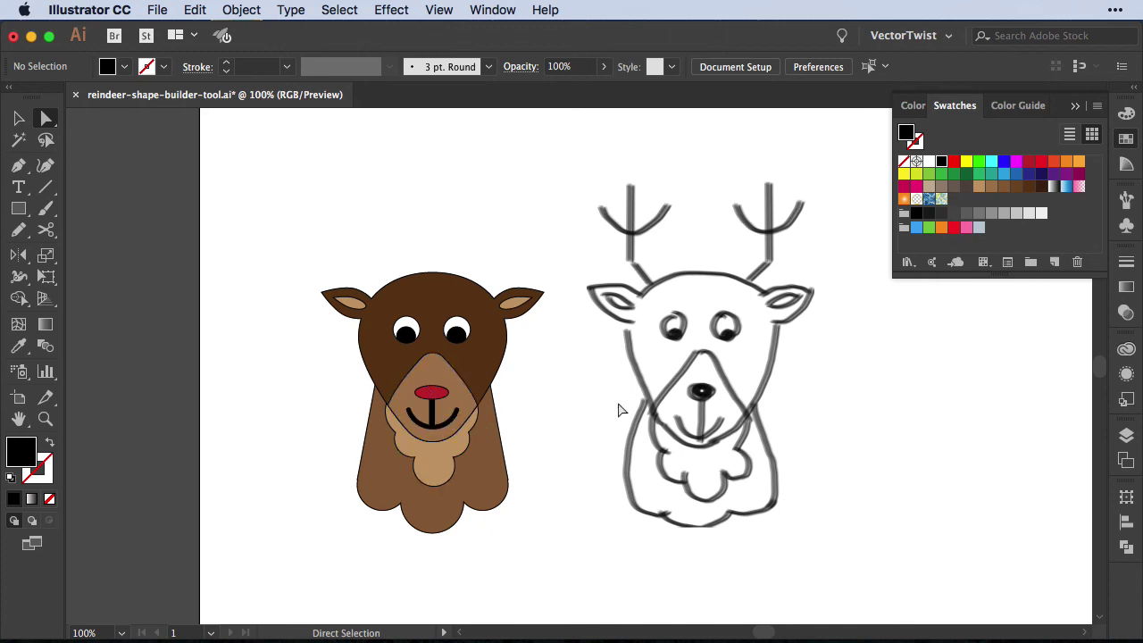
pyautogui.press('super+=')
pyautogui.press('l')
pyautogui.moveTo(441, 216); pyautogui.dragTo(412, 146)
pyautogui.press('v')
pyautogui.moveTo(451, 261); pyautogui.dragTo(463, 254)
pyautogui.hotkey('shift', 'x')
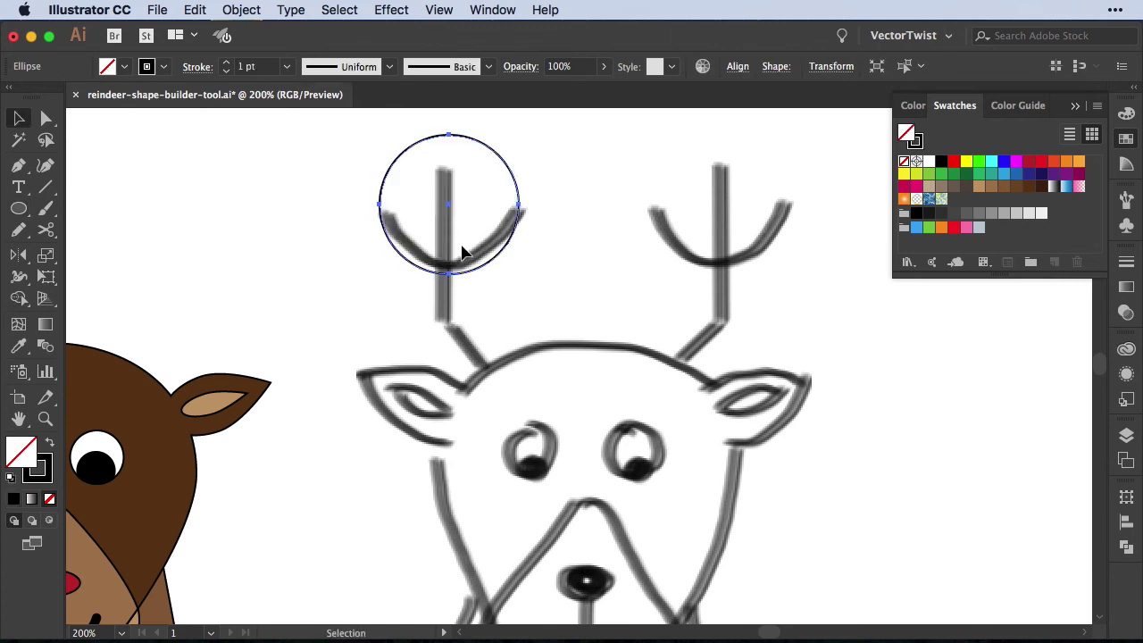
pyautogui.click(287, 66)
pyautogui.click(303, 300)
# Convert the antler circle's stroke into a filled ring with Outline Stroke
pyautogui.click(241, 9)
pyautogui.moveTo(268, 390)
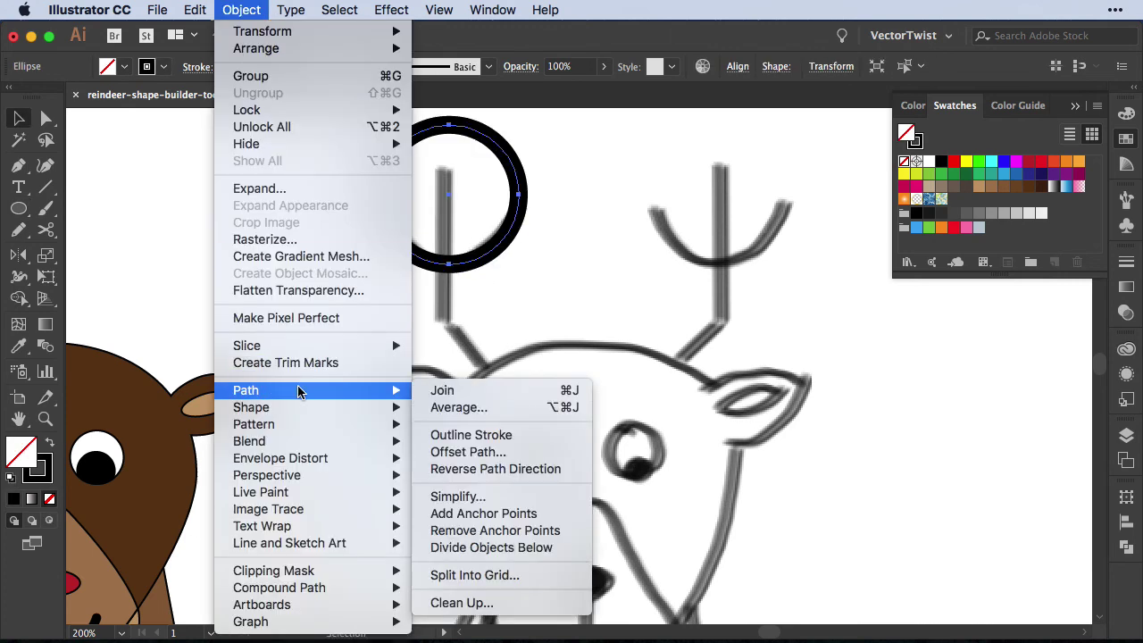
pyautogui.click(487, 434)
# Draw a wide black rectangle covering the upper half of the antler ring
pyautogui.press('m')
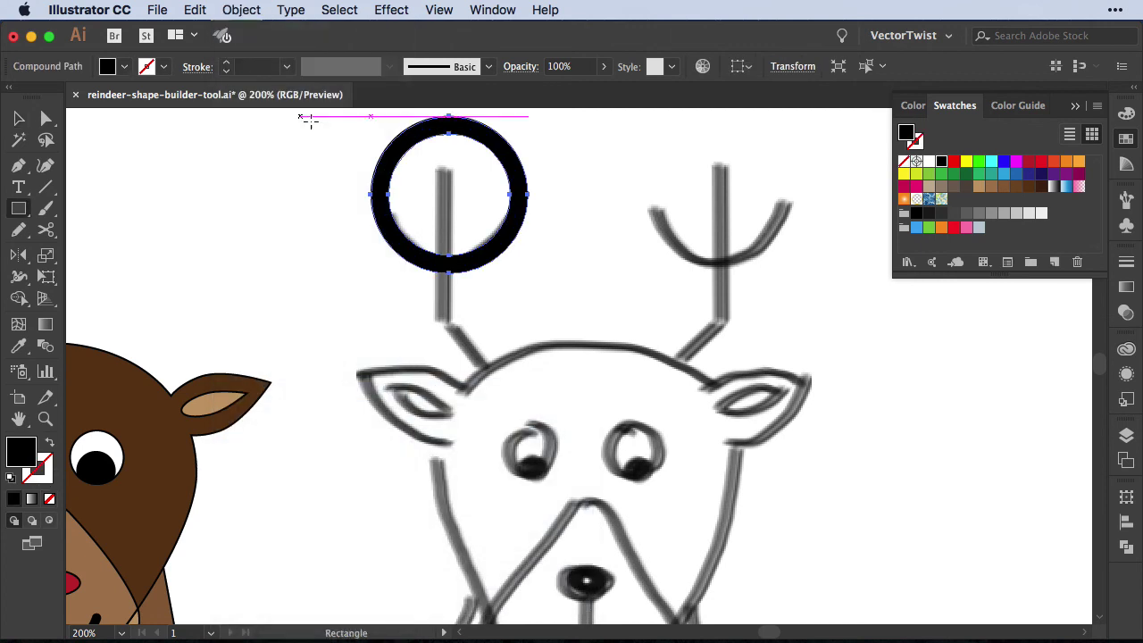
pyautogui.scroll(2, 594, 247)
pyautogui.moveTo(218, 117); pyautogui.dragTo(604, 244)
# Remove the rectangle and the antler ring's upper half with Shape Builder, leaving a U-shaped branch
pyautogui.press('v')
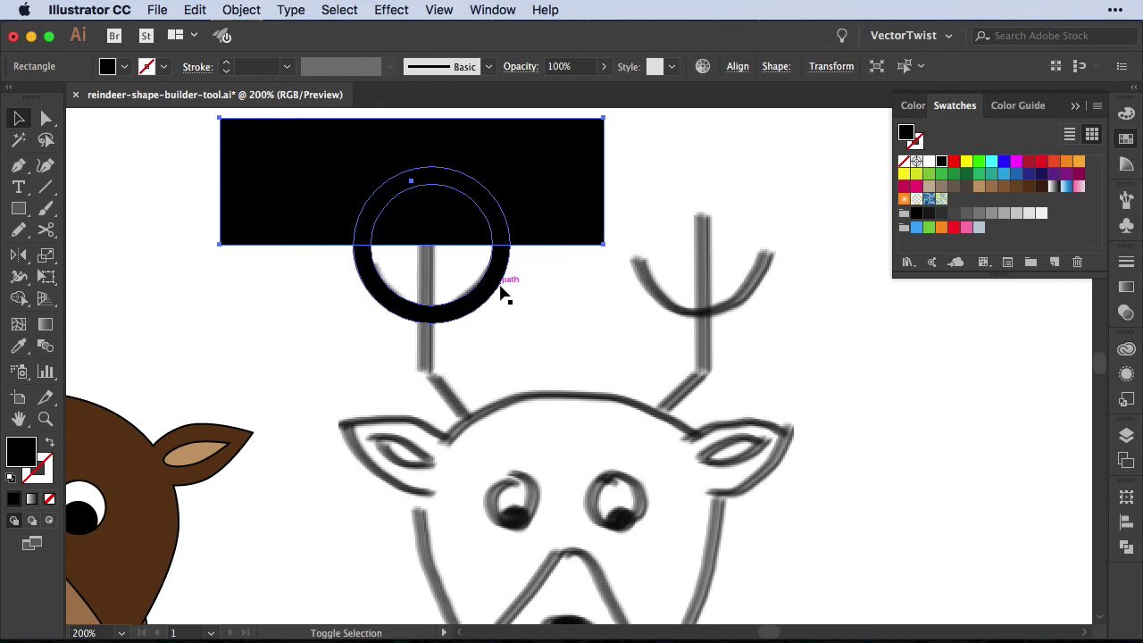
pyautogui.keyDown('shift'); pyautogui.click(497, 289); pyautogui.keyUp('shift')
pyautogui.click(19, 299)
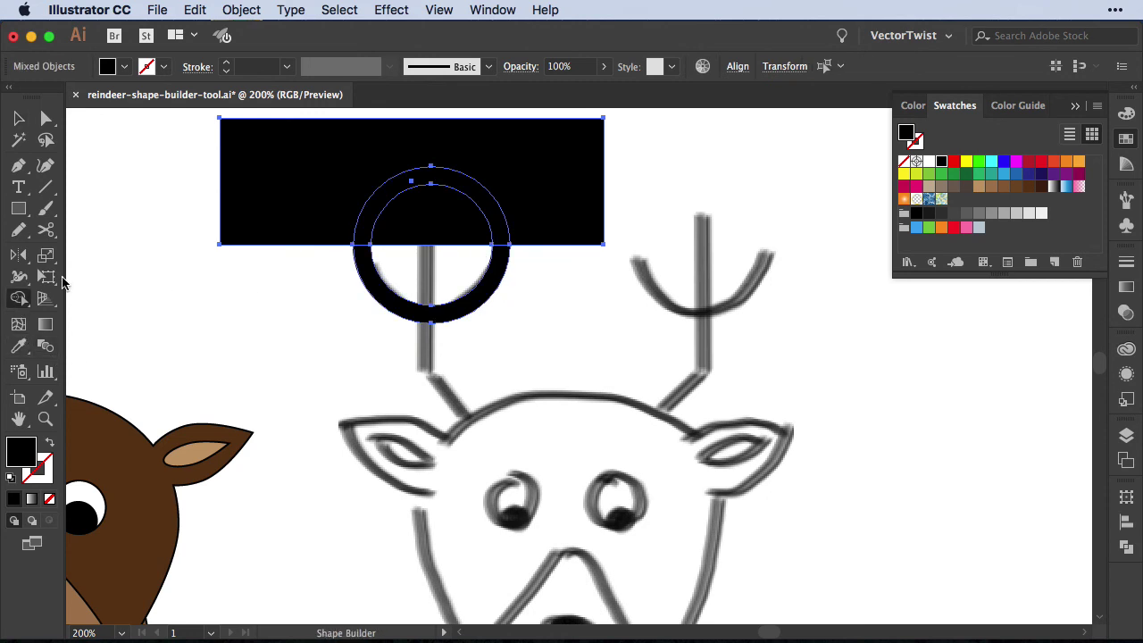
pyautogui.keyDown('alt'); pyautogui.click(254, 185); pyautogui.keyUp('alt')
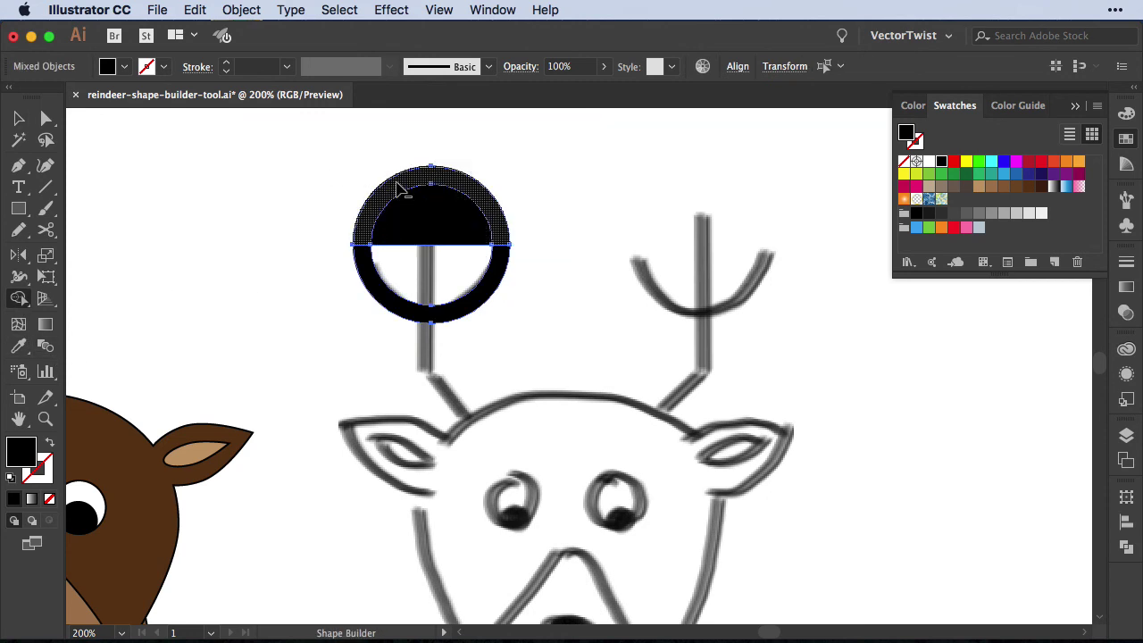
pyautogui.moveTo(426, 224)
pyautogui.mouseDown()
pyautogui.moveTo(419, 291)
pyautogui.moveTo(425, 232)
pyautogui.mouseUp()
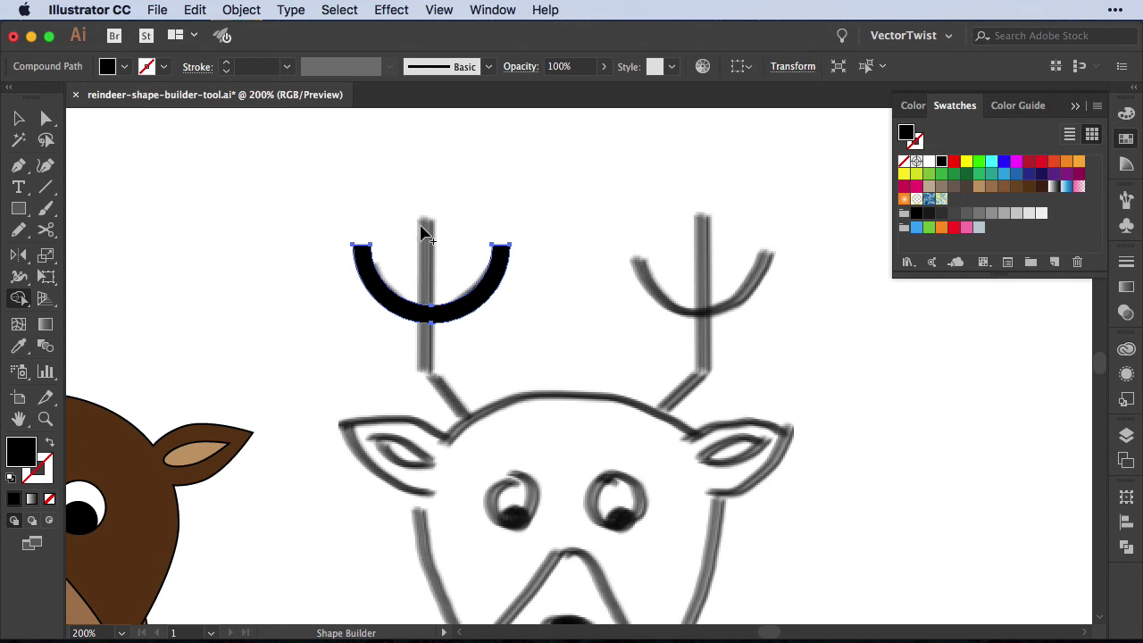
# Round off both ends of the U-shaped antler branch fully using its live corners
pyautogui.press('a')
pyautogui.click(362, 257)
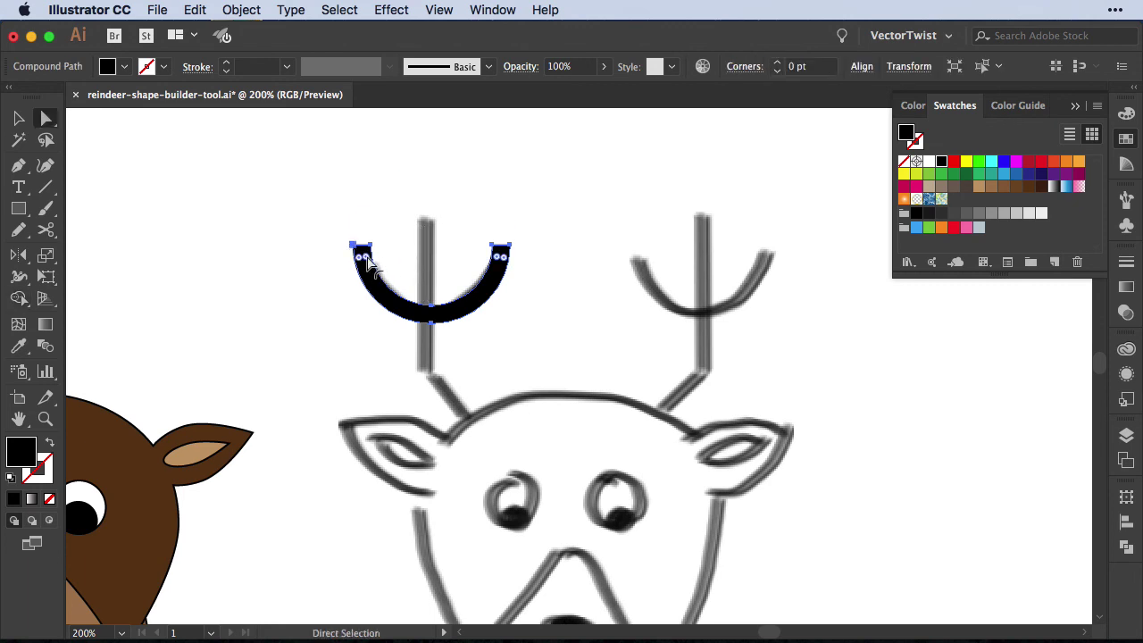
pyautogui.moveTo(362, 257); pyautogui.dragTo(384, 308)
pyautogui.click(537, 324)
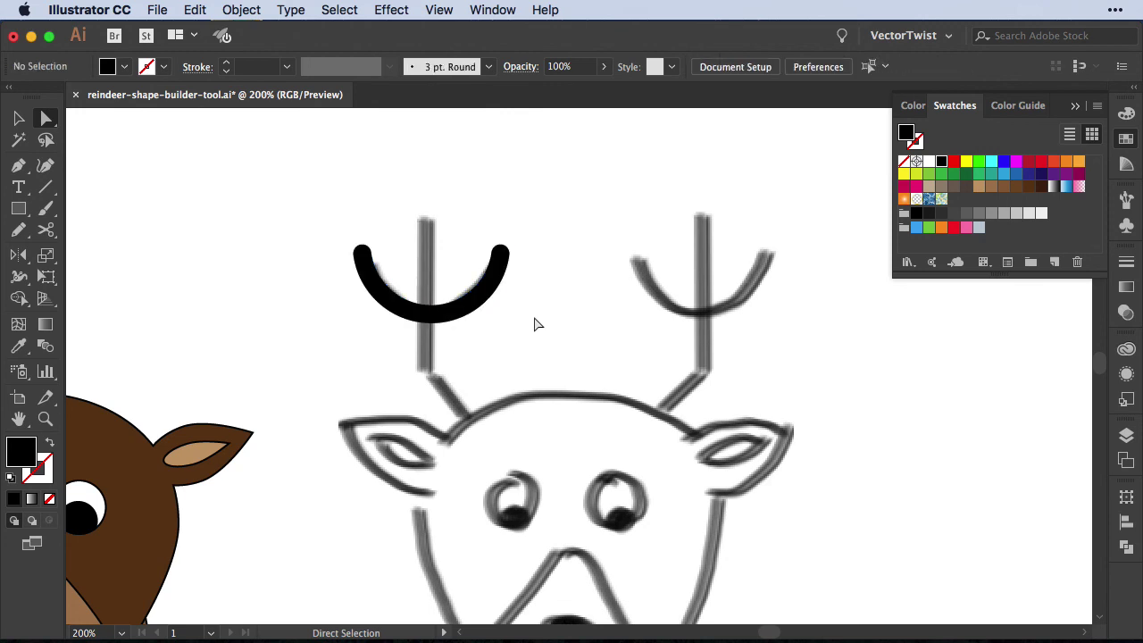
# Trace the left antler's stem with the Pen tool, running straight down and then diagonally to the head
pyautogui.press('m')
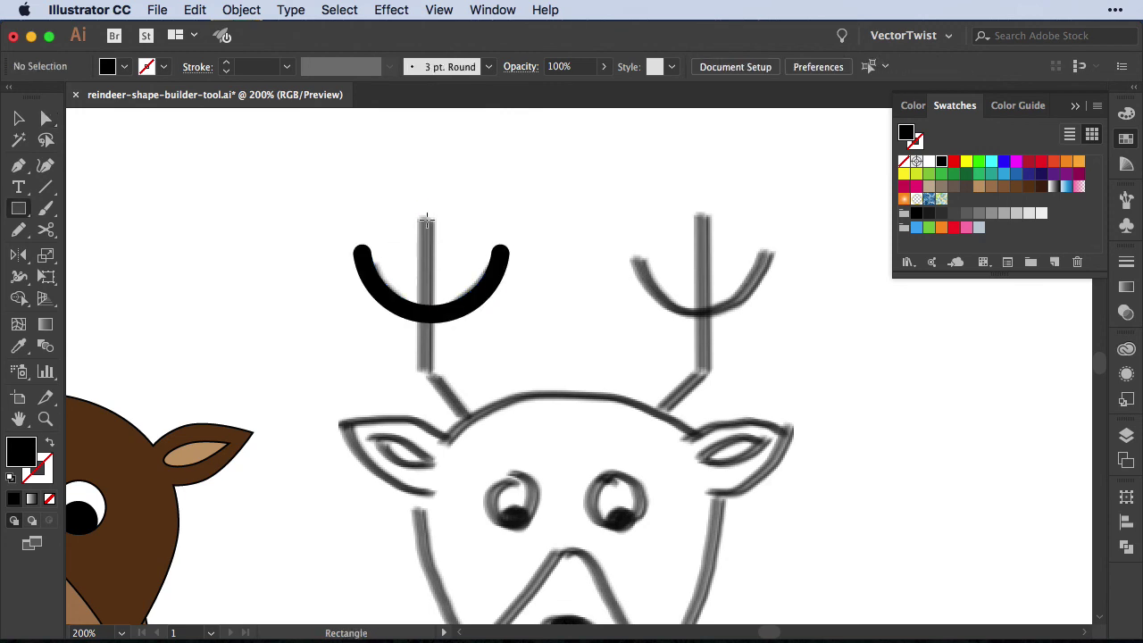
pyautogui.press('p')
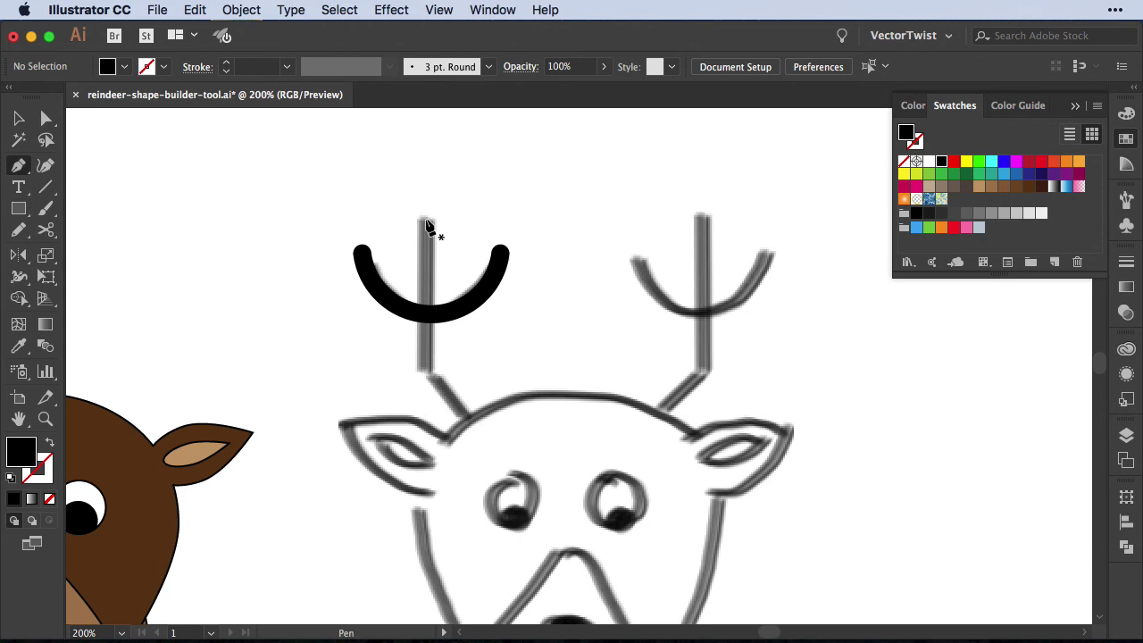
pyautogui.click(426, 217)
pyautogui.click(426, 372)
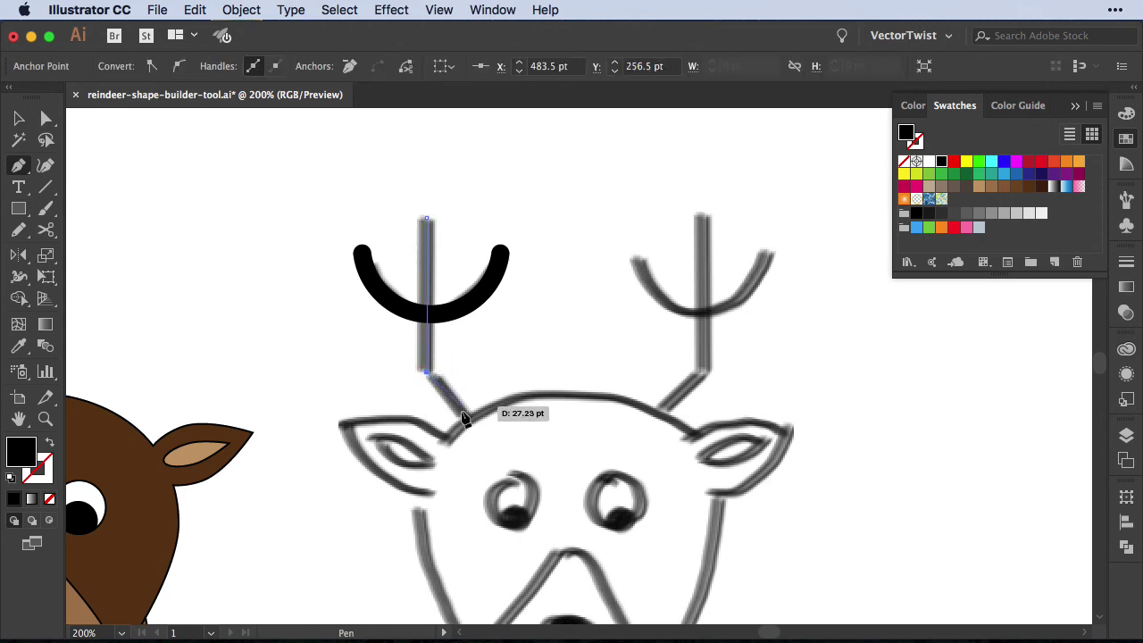
pyautogui.click(465, 422)
# Give the antler stem a 10 pt black stroke without fill, using round caps and round corner joins
pyautogui.hotkey('shift', 'x')
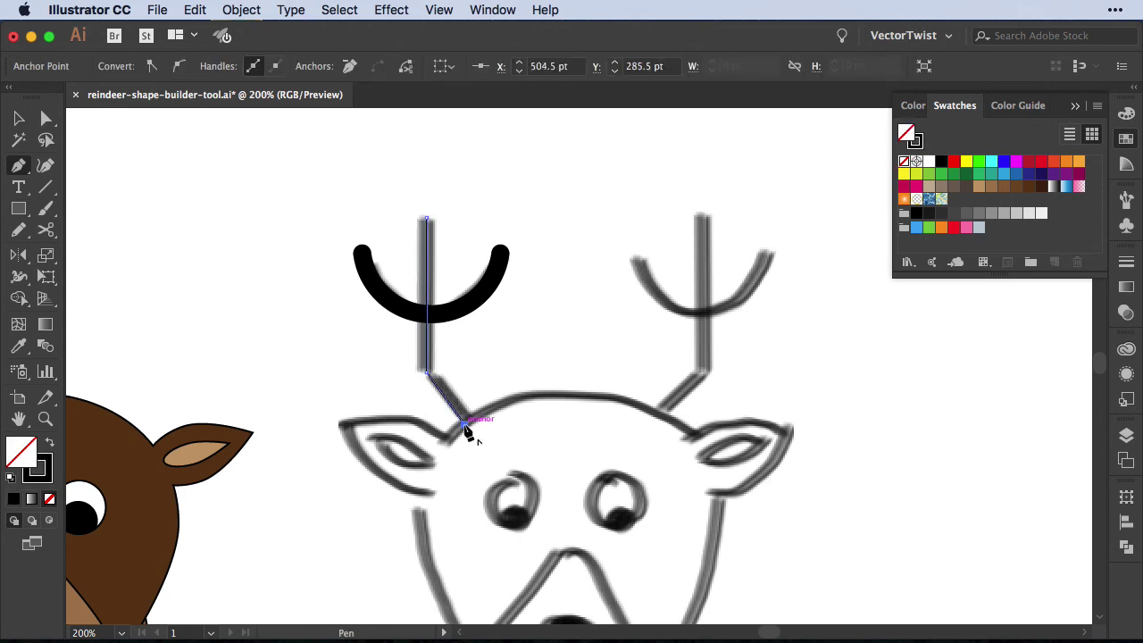
pyautogui.press('v')
pyautogui.click(1126, 262)
pyautogui.click(987, 304)
pyautogui.click(987, 329)
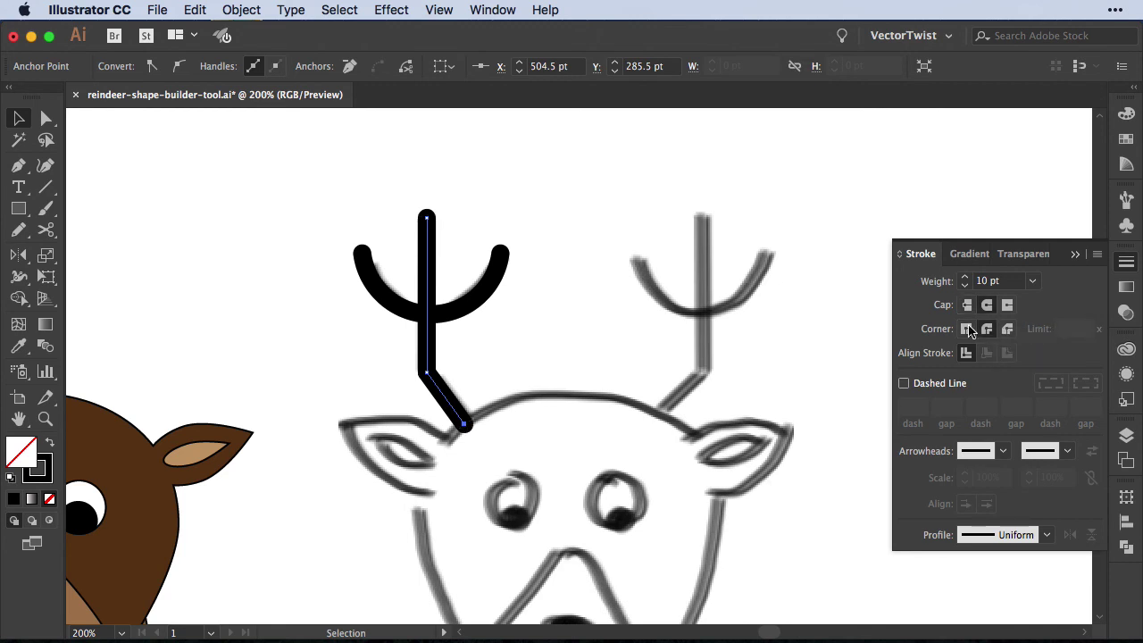
# Convert the antler stem's stroke into a filled shape with Outline Stroke
pyautogui.click(241, 10)
pyautogui.moveTo(271, 392)
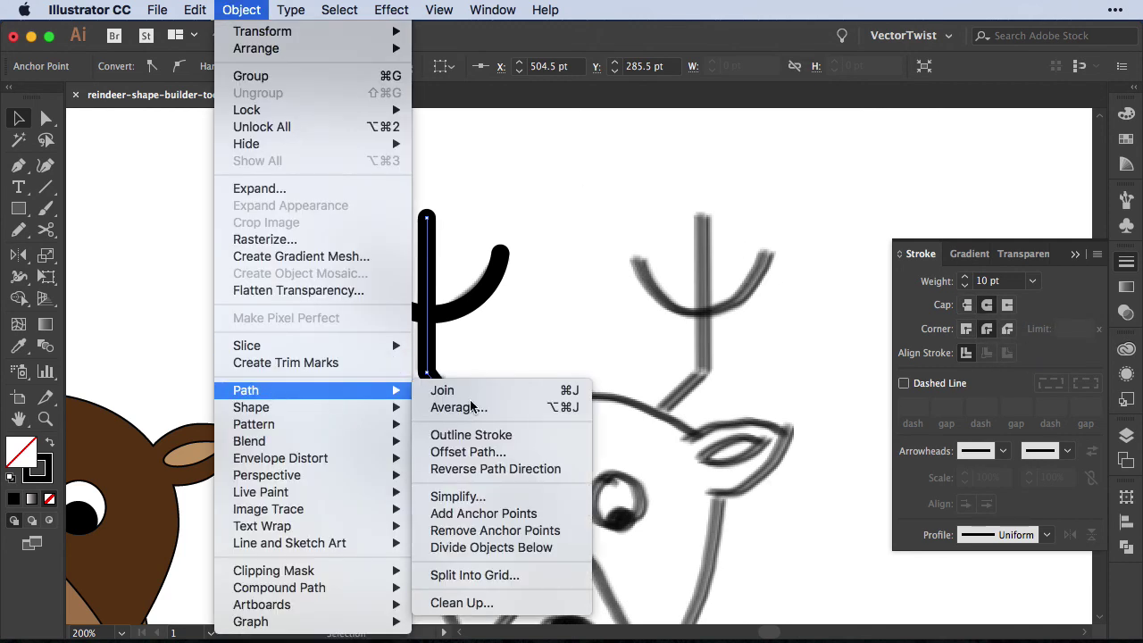
pyautogui.click(530, 437)
# Centre the stem horizontally on the U-shaped branch and merge the two into one antler with Shape Builder
pyautogui.keyDown('shift'); pyautogui.click(362, 272); pyautogui.keyUp('shift')
pyautogui.click(508, 268)
pyautogui.click(427, 259)
pyautogui.click(19, 298)
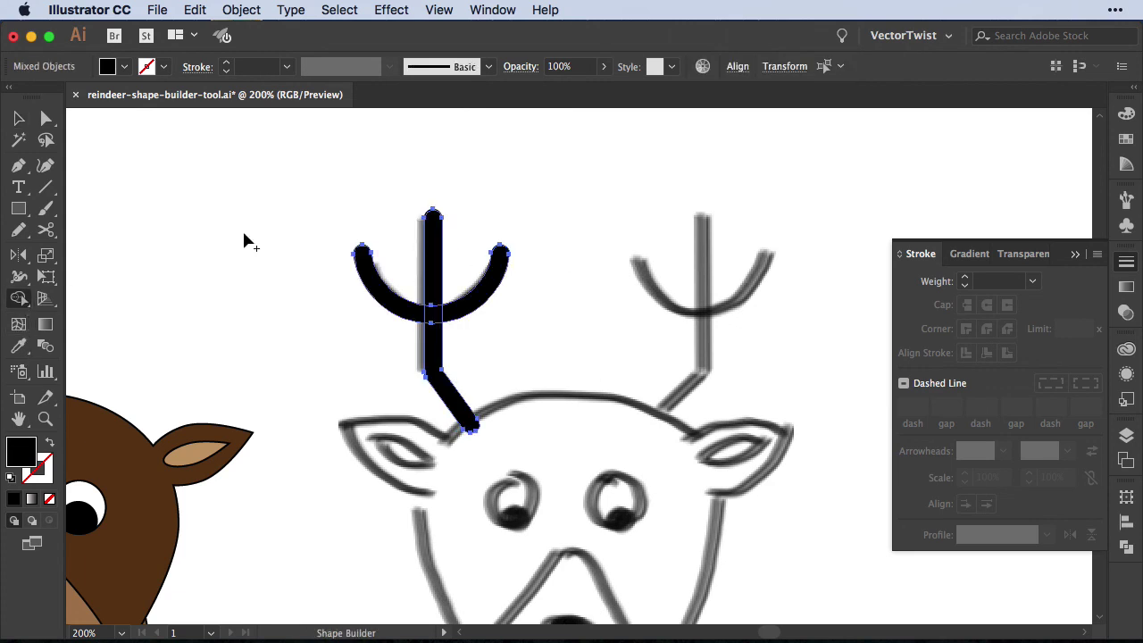
pyautogui.moveTo(441, 217)
pyautogui.mouseDown()
pyautogui.moveTo(428, 316)
pyautogui.moveTo(409, 311)
pyautogui.moveTo(464, 309)
pyautogui.moveTo(438, 361)
pyautogui.mouseUp()
# Make a mirrored copy of the antler with the Reflect tool and place it over the sketch's right antler
pyautogui.press('o')
pyautogui.click(563, 306)
pyautogui.moveTo(572, 268); pyautogui.dragTo(782, 148)
pyautogui.press('super+minus')
# Move both antlers together from the sketch onto the top of the coloured reindeer's head
pyautogui.press('v')
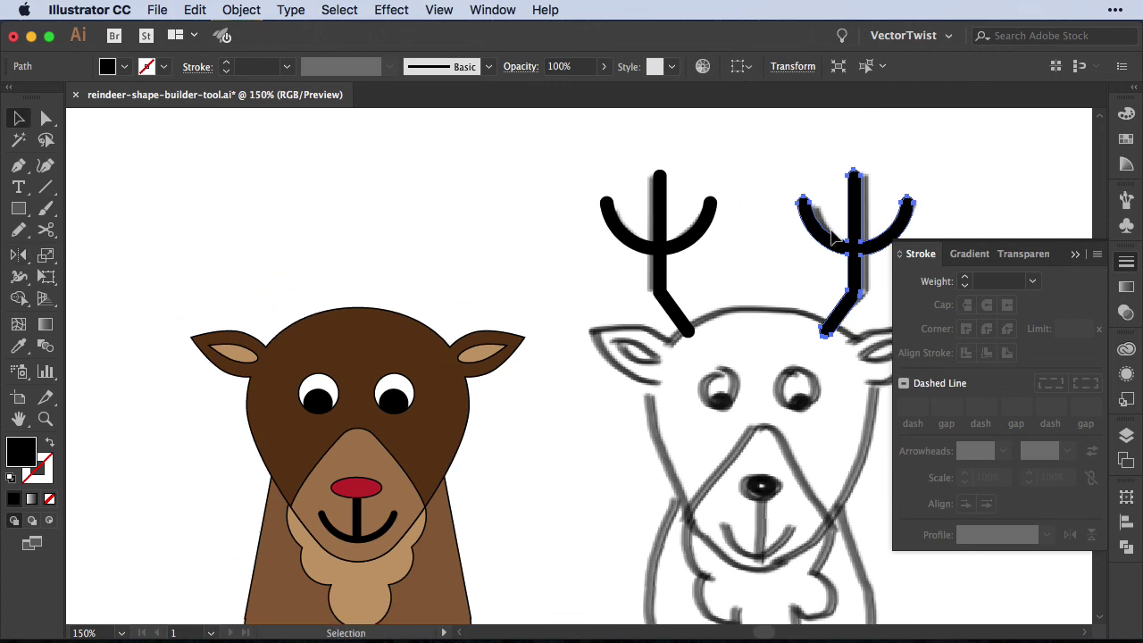
pyautogui.keyDown('shift'); pyautogui.click(684, 248); pyautogui.keyUp('shift')
pyautogui.moveTo(684, 247); pyautogui.dragTo(294, 225)
pyautogui.click(519, 446)
pyautogui.press('super+minus')
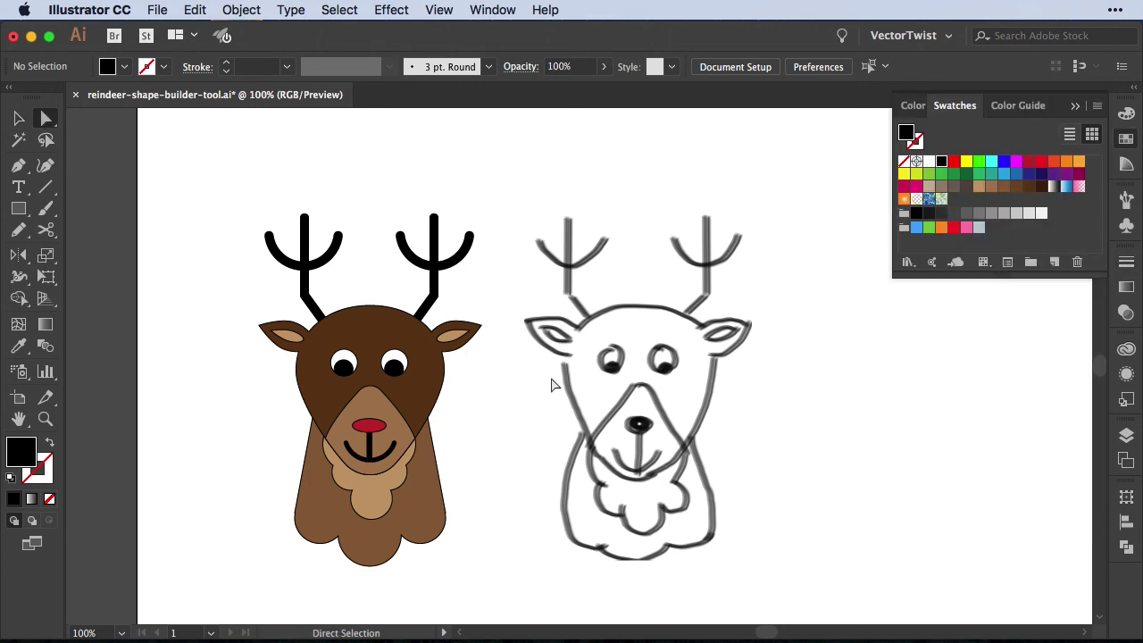
# Select the whole coloured reindeer and set its stroke weight to 3 pt
pyautogui.press('v')
pyautogui.moveTo(244, 303); pyautogui.dragTo(491, 555)
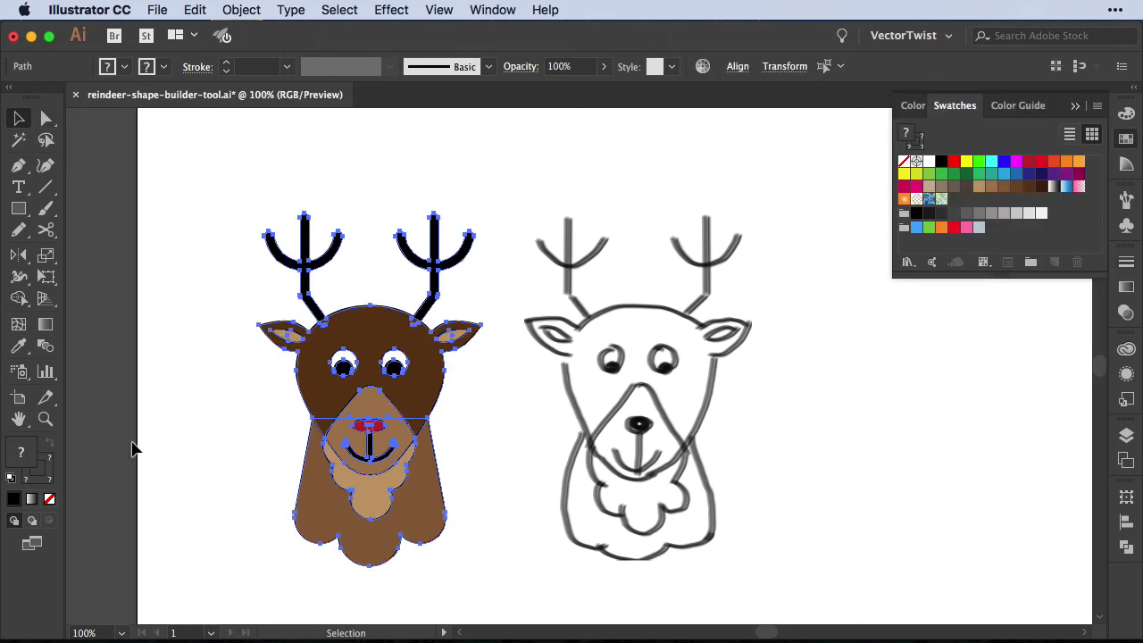
pyautogui.click(43, 468)
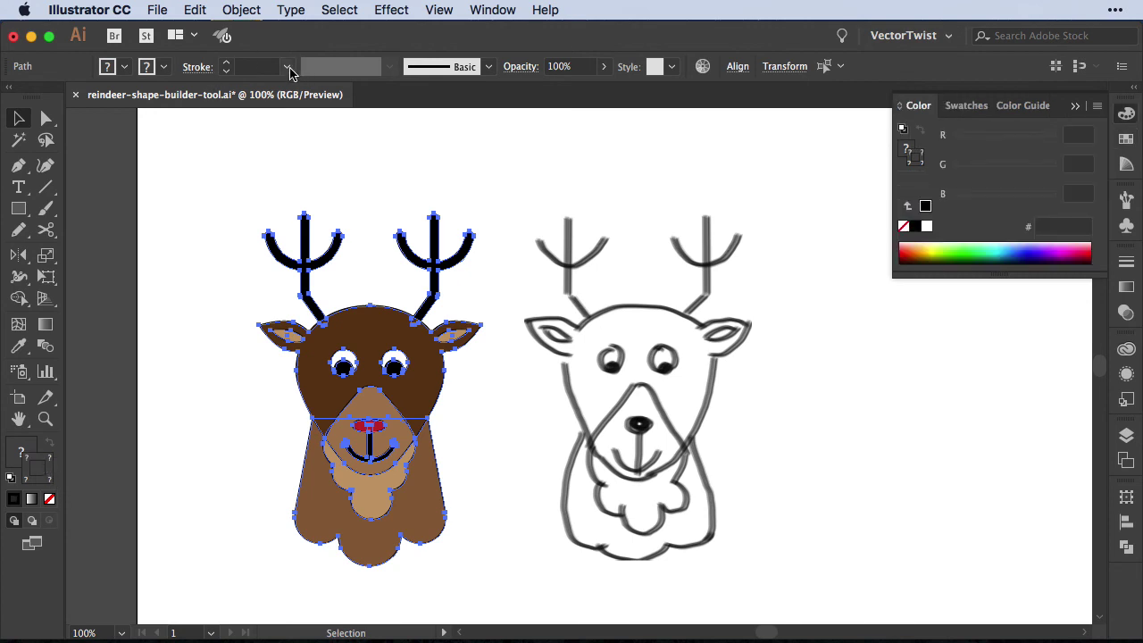
pyautogui.click(288, 68)
pyautogui.click(313, 188)
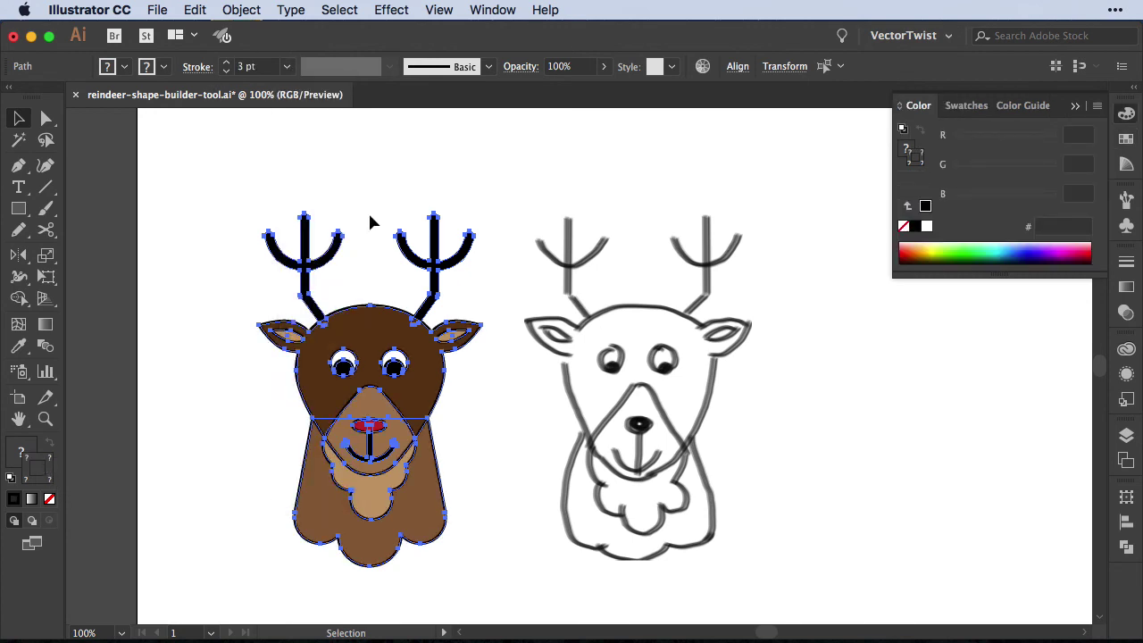
# Fill the scalloped chest fur below the muzzle with the lighter greyish beige swatch
pyautogui.press('a')
pyautogui.click(371, 496)
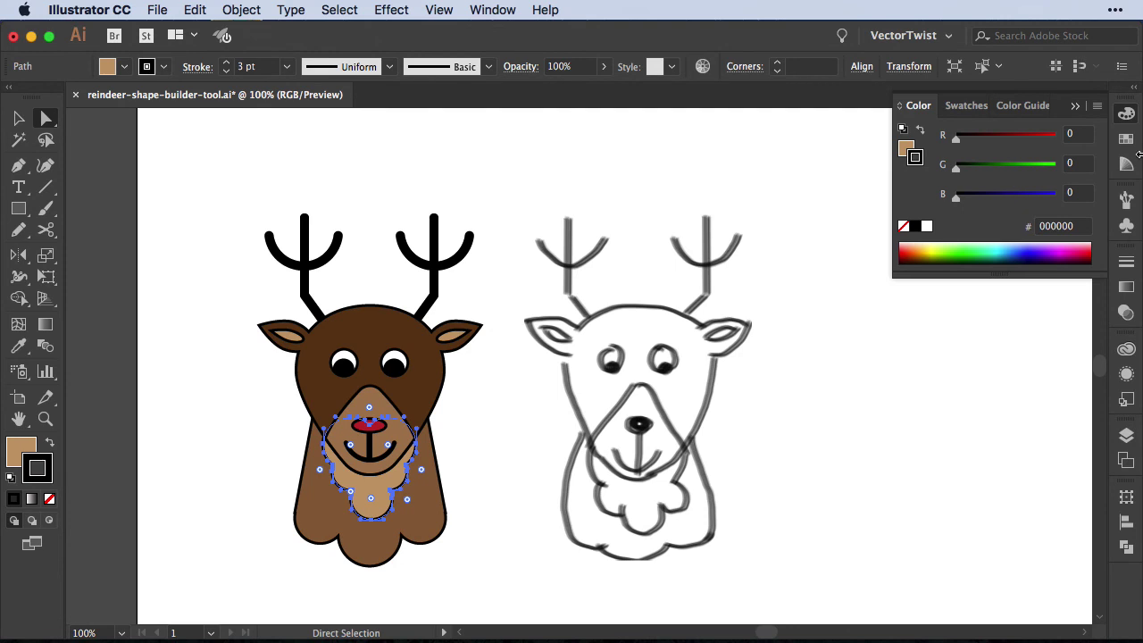
pyautogui.click(1126, 139)
pyautogui.click(928, 190)
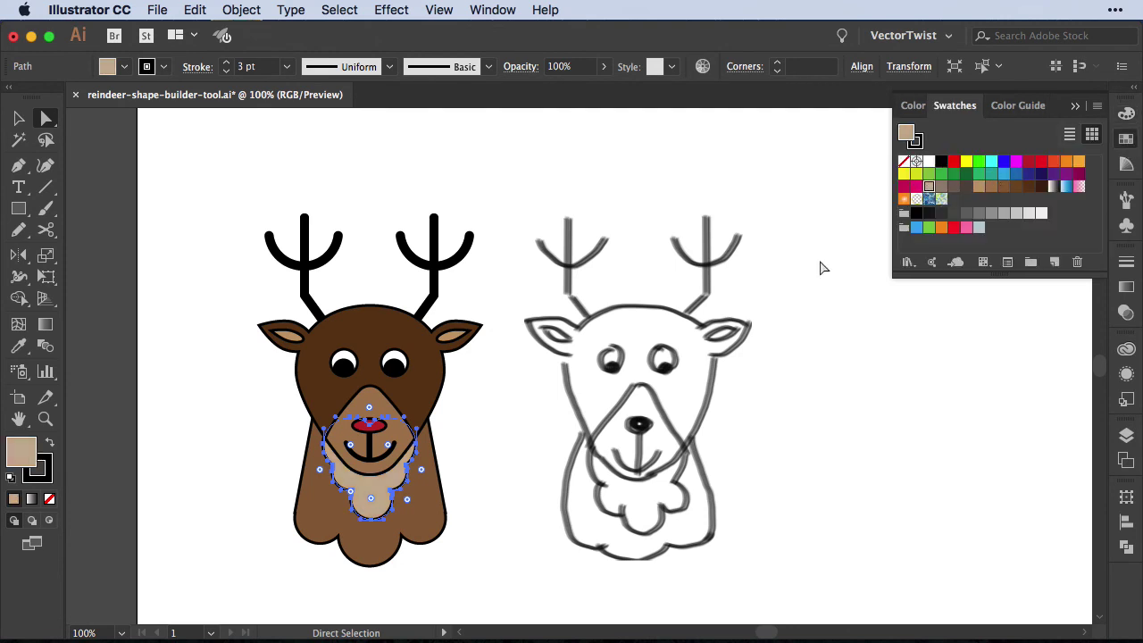
pyautogui.click(468, 479)
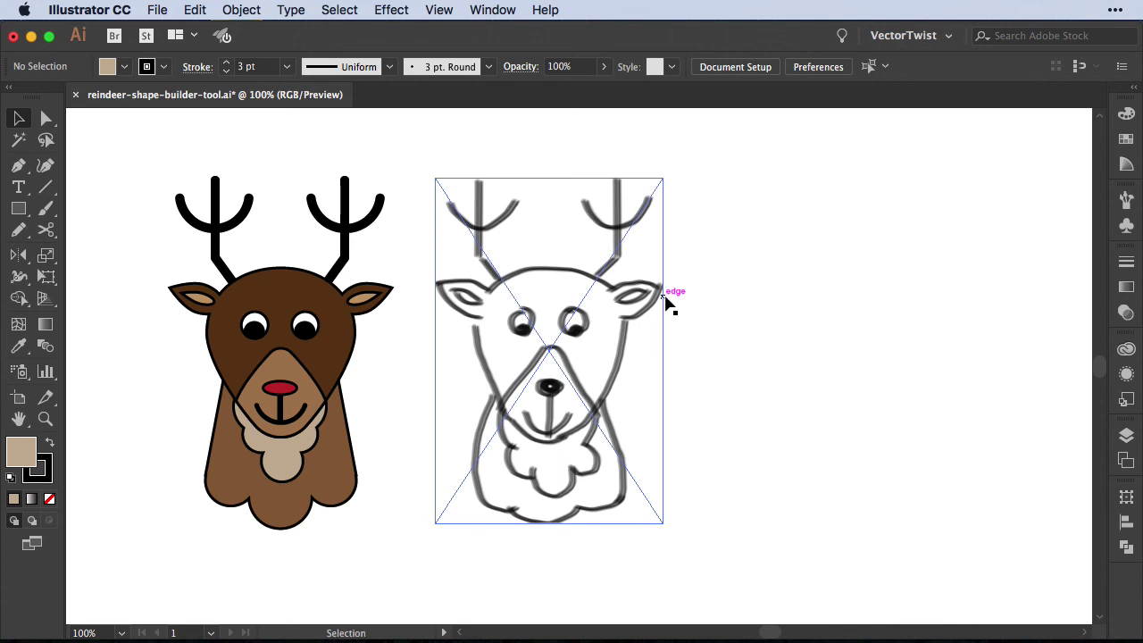
# Delete the hand-drawn sketch and move the finished reindeer to the middle of the artboard
pyautogui.click(668, 301)
pyautogui.press('Delete')
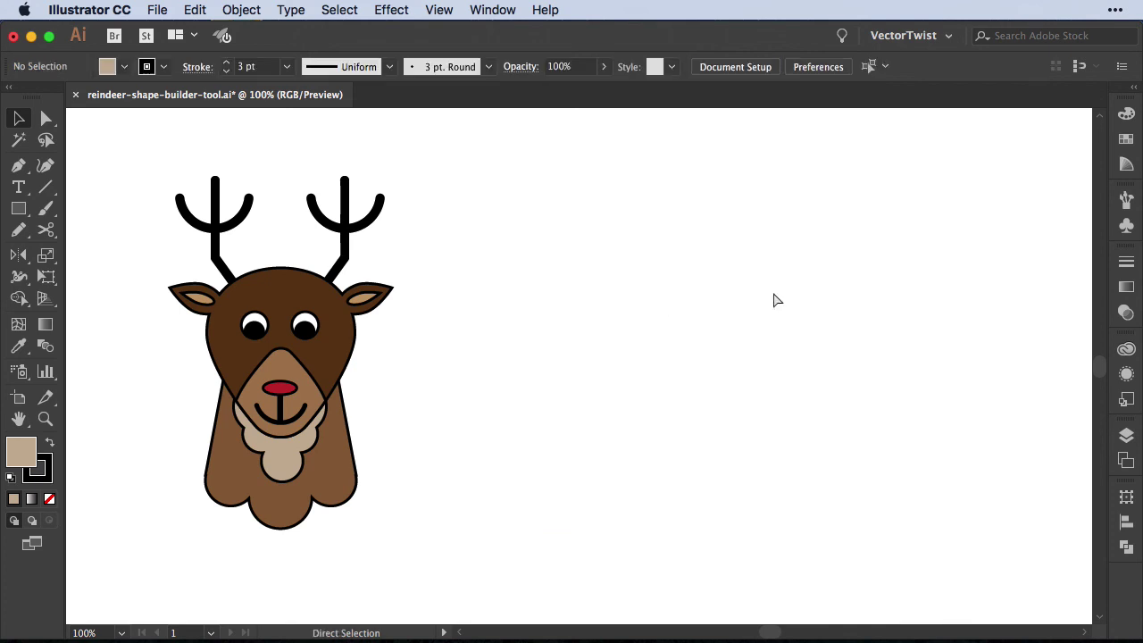
pyautogui.moveTo(118, 148); pyautogui.dragTo(410, 566)
pyautogui.moveTo(342, 491); pyautogui.dragTo(625, 493)
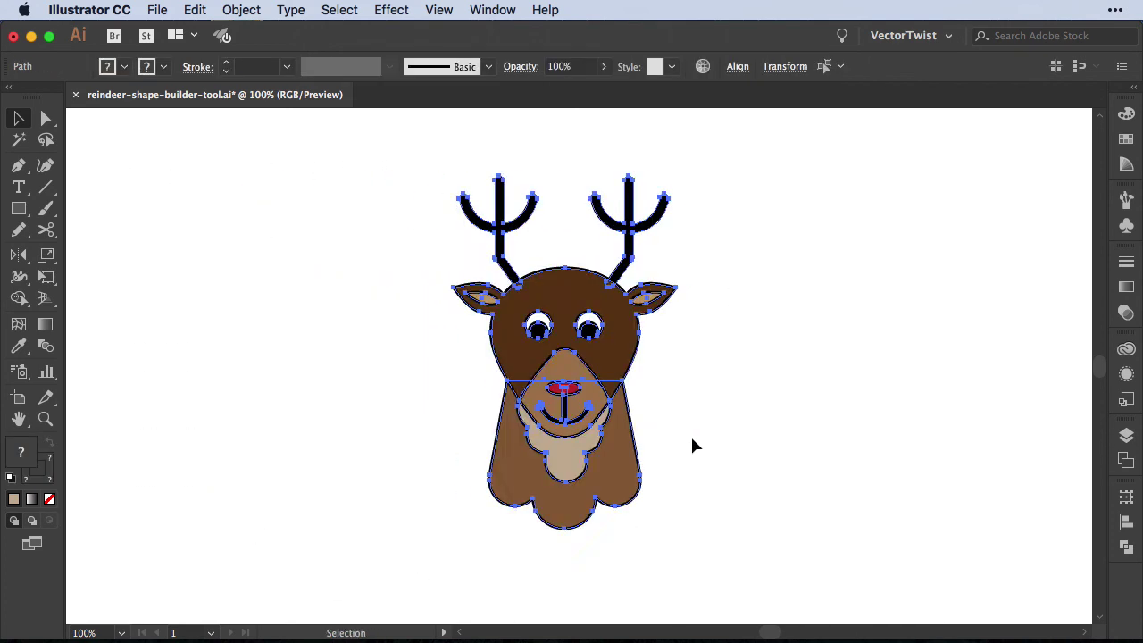
pyautogui.click(960, 456)
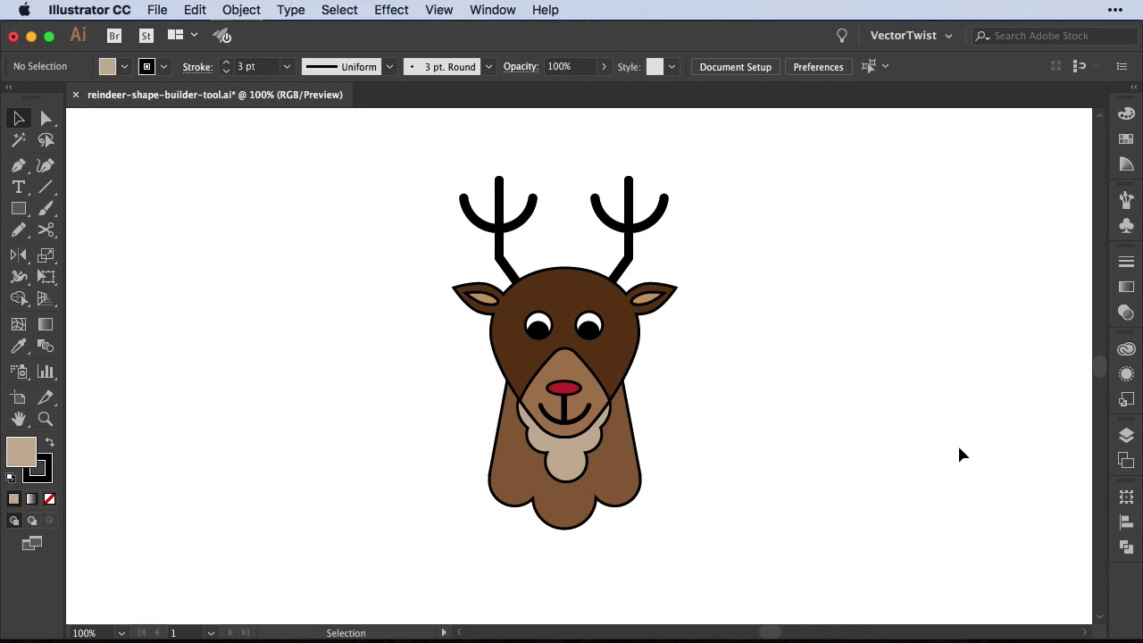